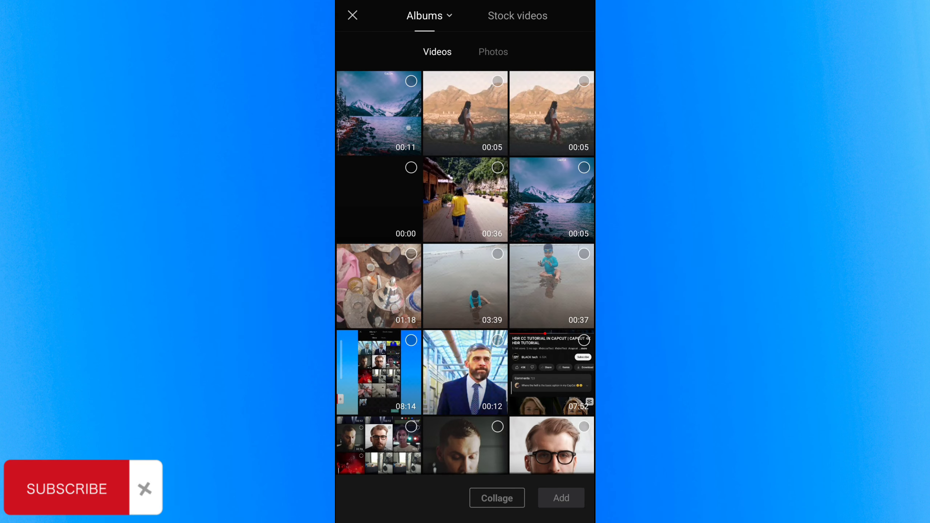
# - Pick the third 00:05 clip of the woman walking before the mountains for a new project
pyautogui.click(584, 81)
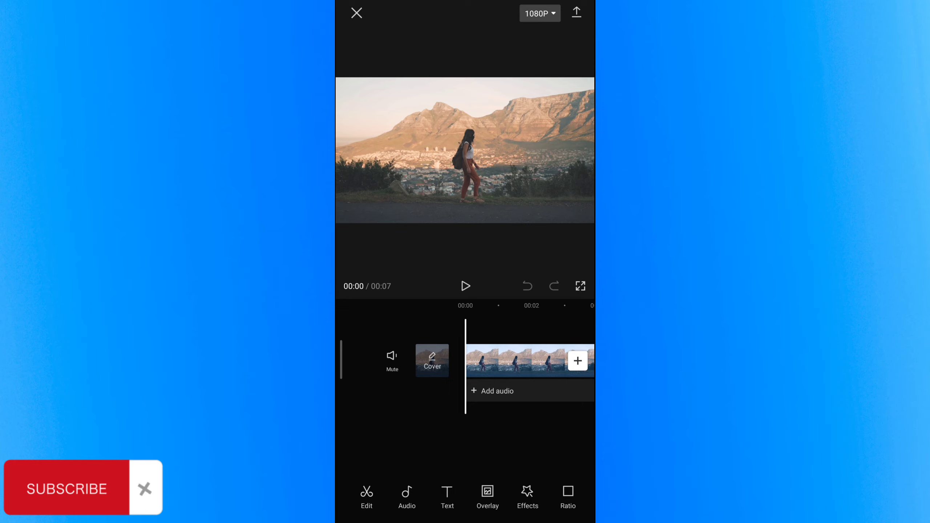
# - Delete the automatic ending clip so the video runs 00:05
pyautogui.moveTo(582, 417)
pyautogui.mouseDown()
pyautogui.moveTo(482, 420)
pyautogui.moveTo(494, 427)
pyautogui.mouseUp()
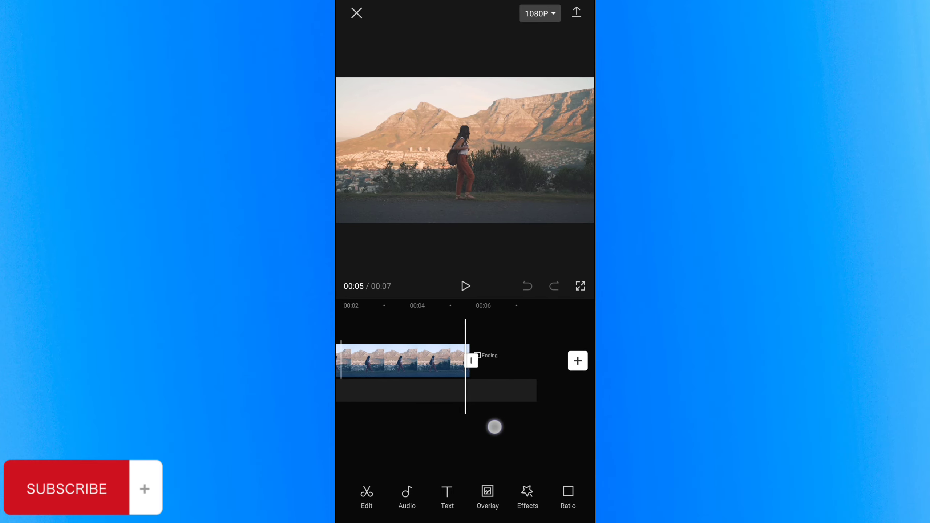
pyautogui.click(499, 354)
pyautogui.click(555, 496)
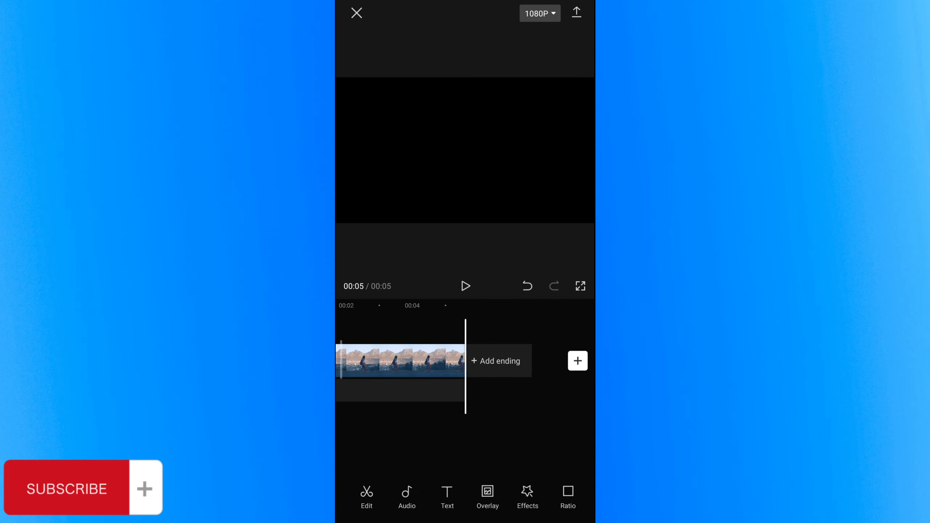
# - Return the playhead to the start and add an empty text box over the footage
pyautogui.moveTo(560, 443); pyautogui.dragTo(590, 442)
pyautogui.moveTo(521, 430); pyautogui.dragTo(482, 416)
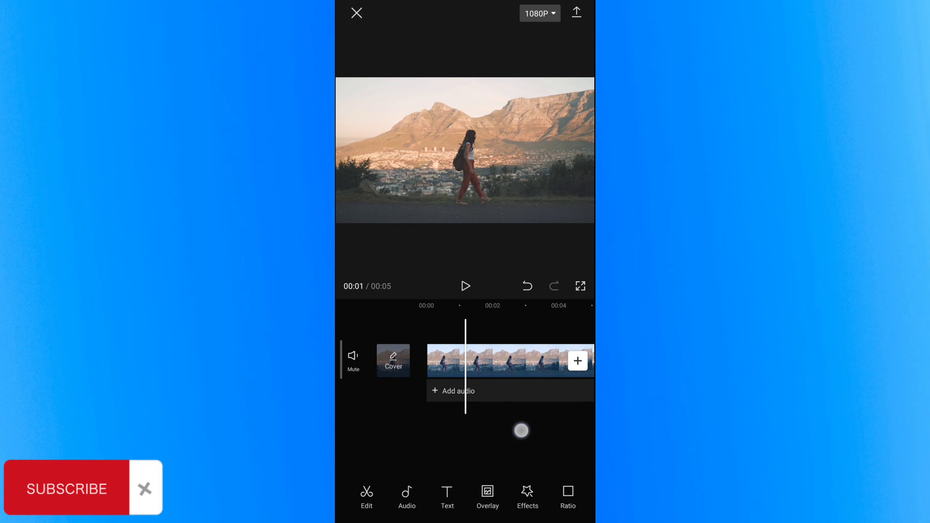
pyautogui.moveTo(549, 431)
pyautogui.mouseDown()
pyautogui.moveTo(459, 422)
pyautogui.moveTo(507, 413)
pyautogui.mouseUp()
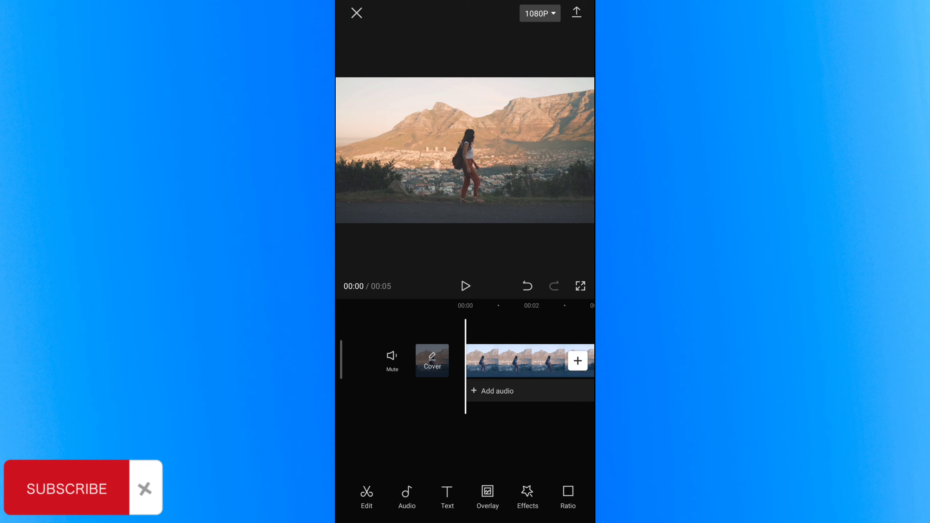
pyautogui.click(445, 491)
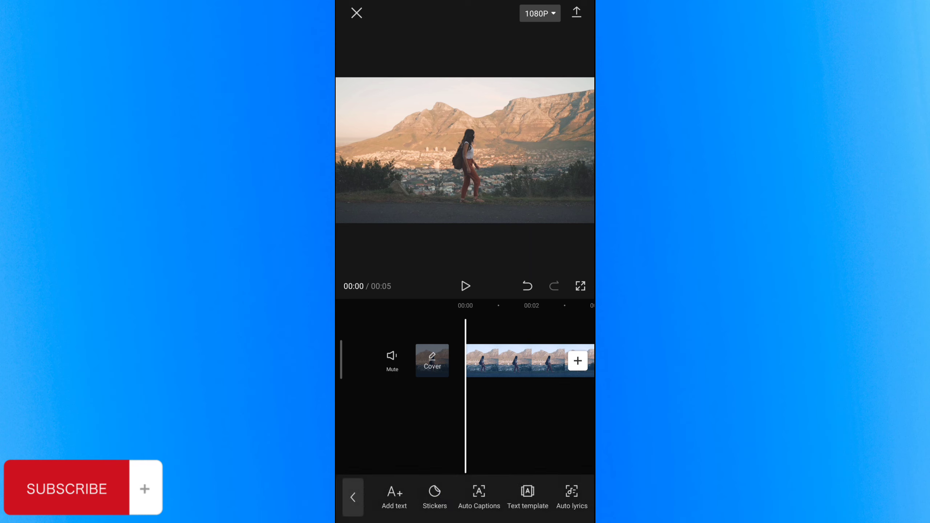
pyautogui.click(394, 495)
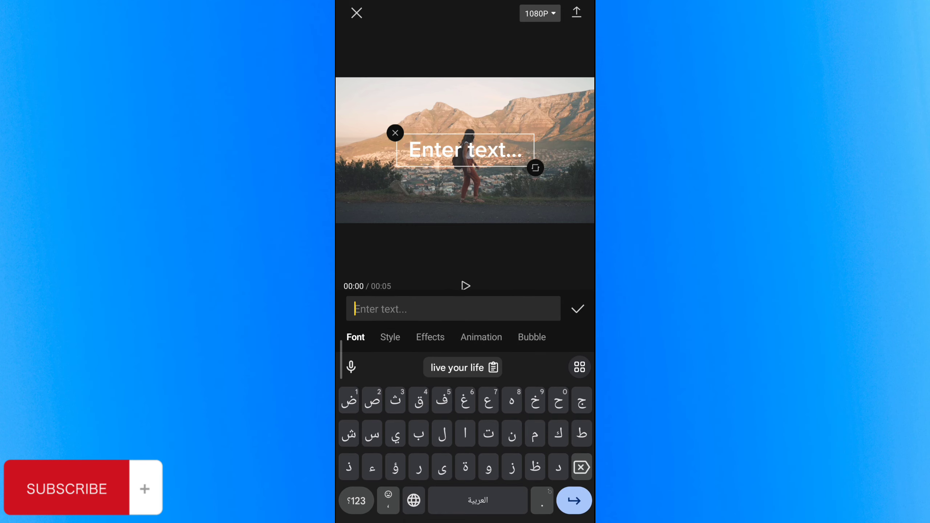
# - Enter 'live your life' from the clipboard suggestion and enlarge the text
pyautogui.click(462, 367)
pyautogui.moveTo(539, 168); pyautogui.dragTo(585, 177)
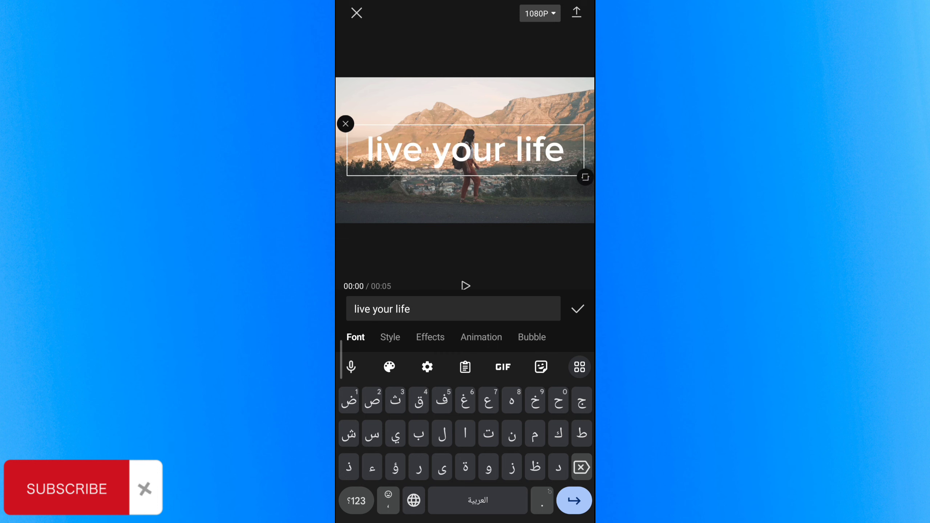
pyautogui.moveTo(520, 165); pyautogui.dragTo(513, 163)
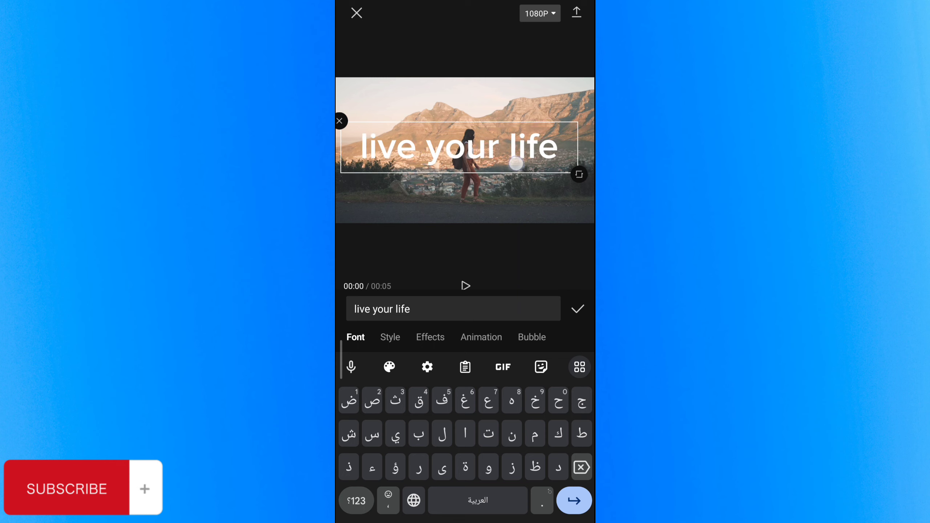
pyautogui.moveTo(572, 179); pyautogui.dragTo(579, 182)
pyautogui.moveTo(525, 164)
pyautogui.mouseDown()
pyautogui.moveTo(528, 177)
pyautogui.moveTo(500, 141)
pyautogui.mouseUp()
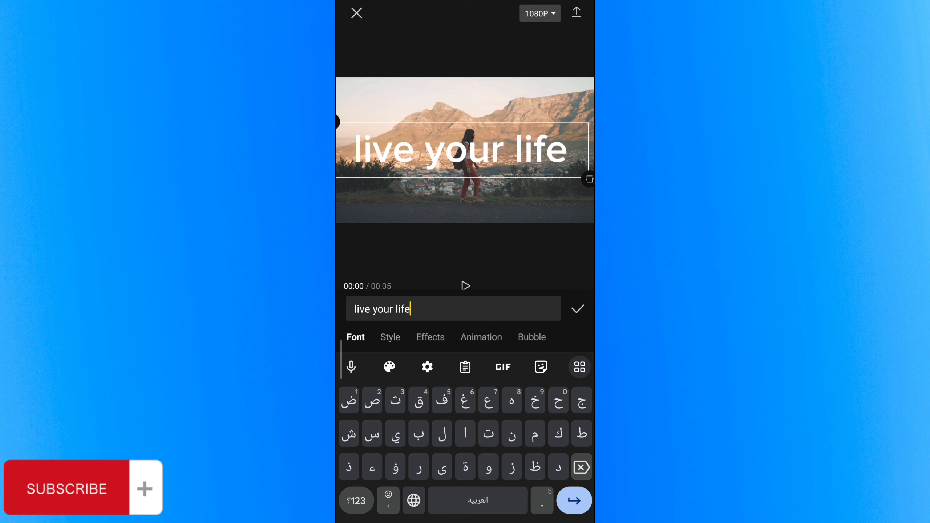
# - Shrink the text slightly and shift it right past the frame's right edge
pyautogui.moveTo(589, 179); pyautogui.dragTo(577, 176)
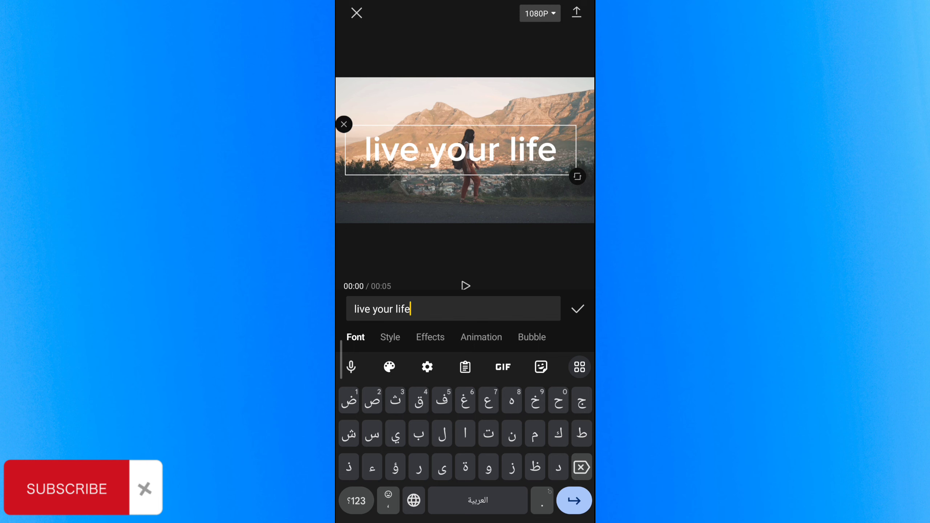
pyautogui.moveTo(526, 161); pyautogui.dragTo(533, 158)
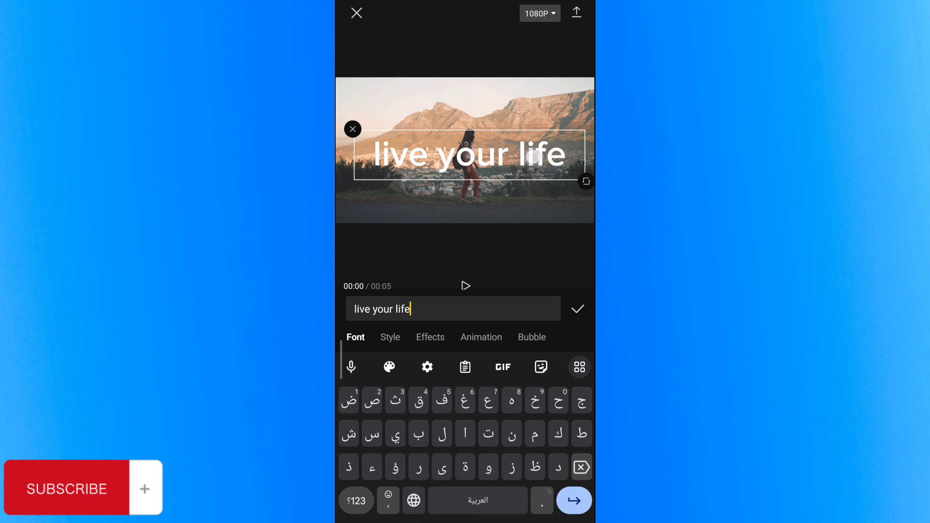
pyautogui.moveTo(533, 158)
pyautogui.mouseDown()
pyautogui.moveTo(557, 155)
pyautogui.moveTo(514, 157)
pyautogui.mouseUp()
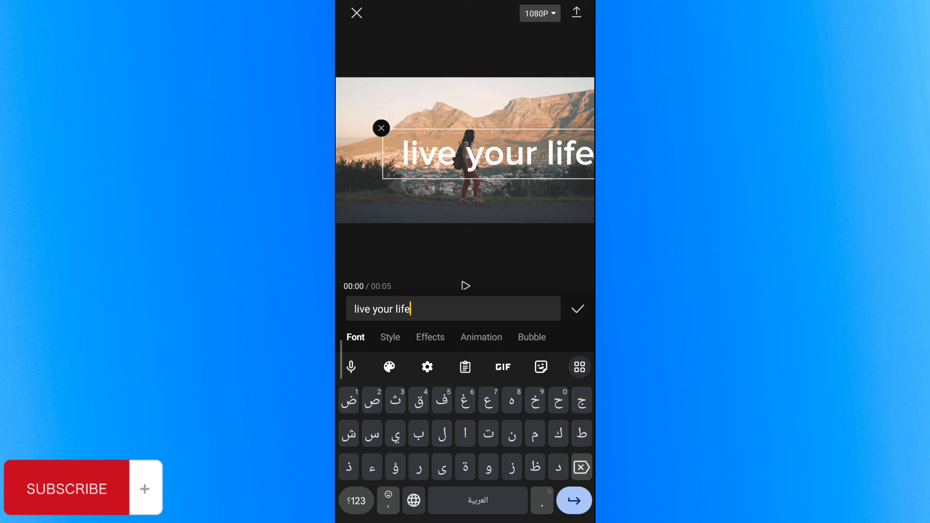
# - Compare the outline and black-box style presets, settling on white text with a black outline
pyautogui.click(390, 337)
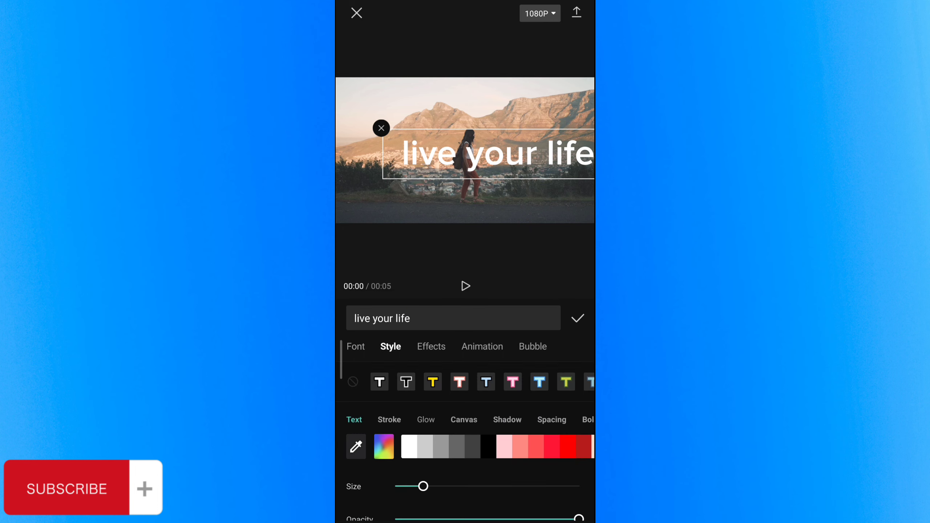
pyautogui.click(431, 347)
pyautogui.click(389, 347)
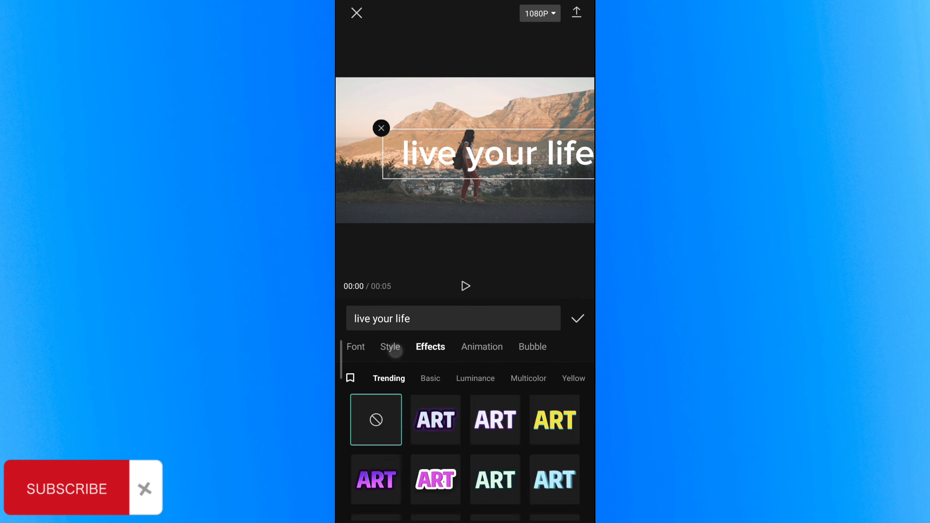
pyautogui.click(379, 382)
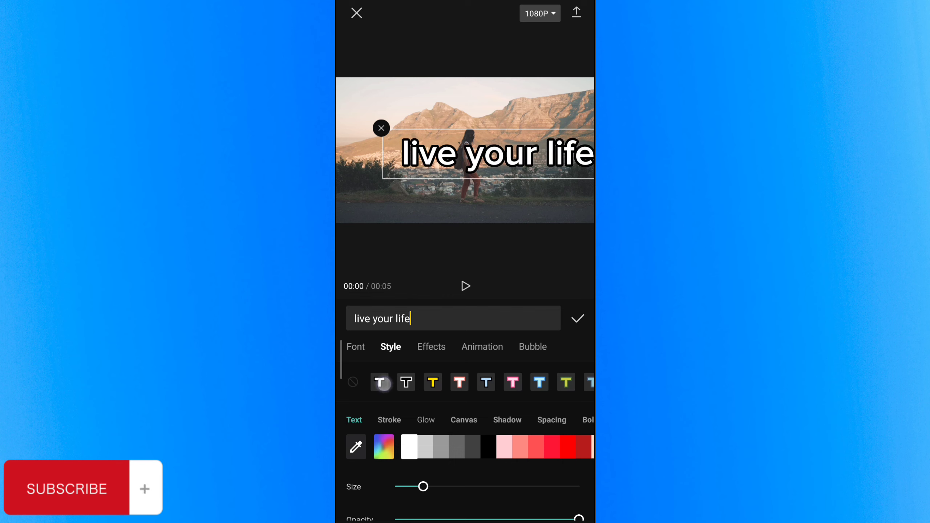
pyautogui.moveTo(559, 391); pyautogui.dragTo(481, 392)
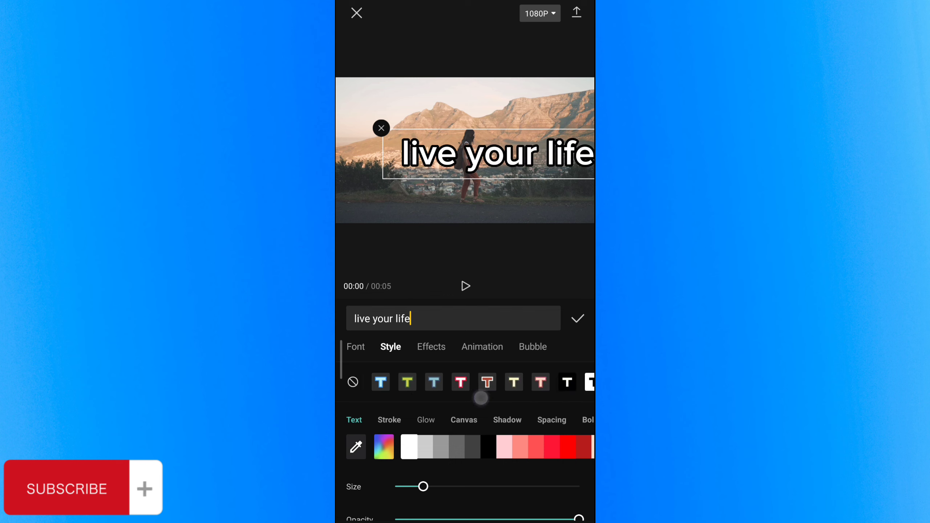
pyautogui.click(399, 382)
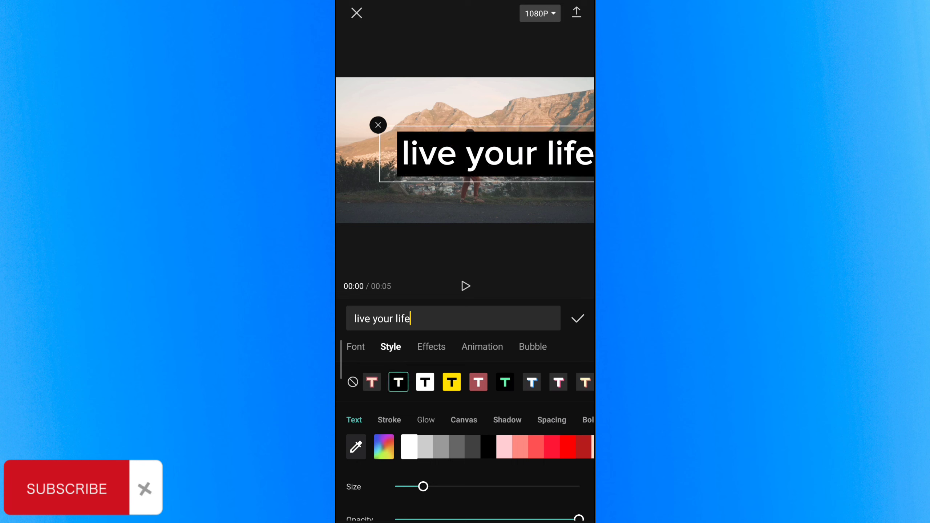
pyautogui.moveTo(550, 382)
pyautogui.mouseDown()
pyautogui.moveTo(406, 382)
pyautogui.moveTo(513, 382)
pyautogui.mouseUp()
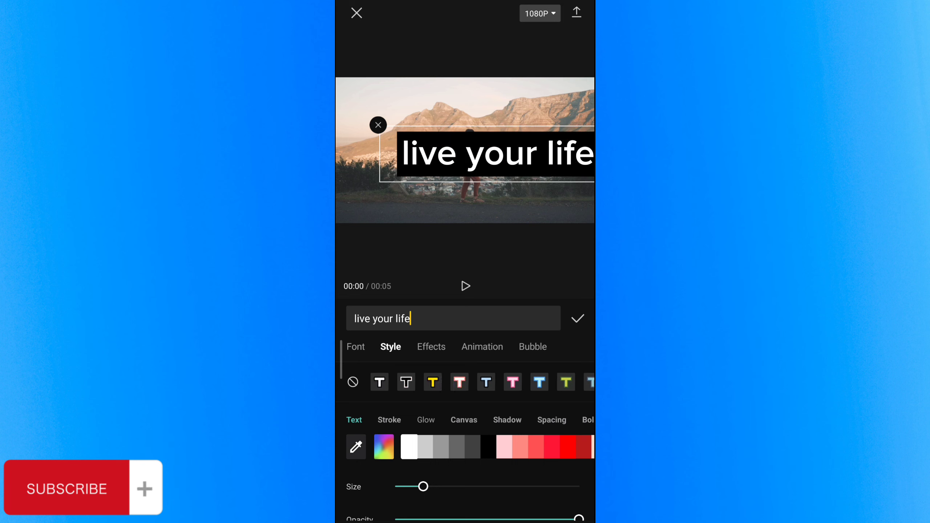
pyautogui.click(379, 382)
pyautogui.click(430, 346)
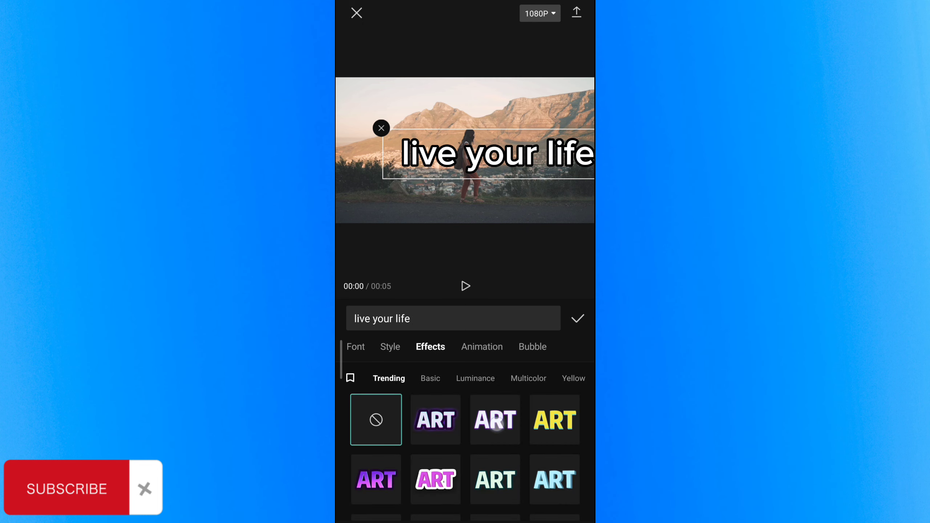
# - Try the purple, orange, yellow and golden effect presets on the caption
pyautogui.click(496, 425)
pyautogui.moveTo(524, 449); pyautogui.dragTo(536, 388)
pyautogui.click(384, 420)
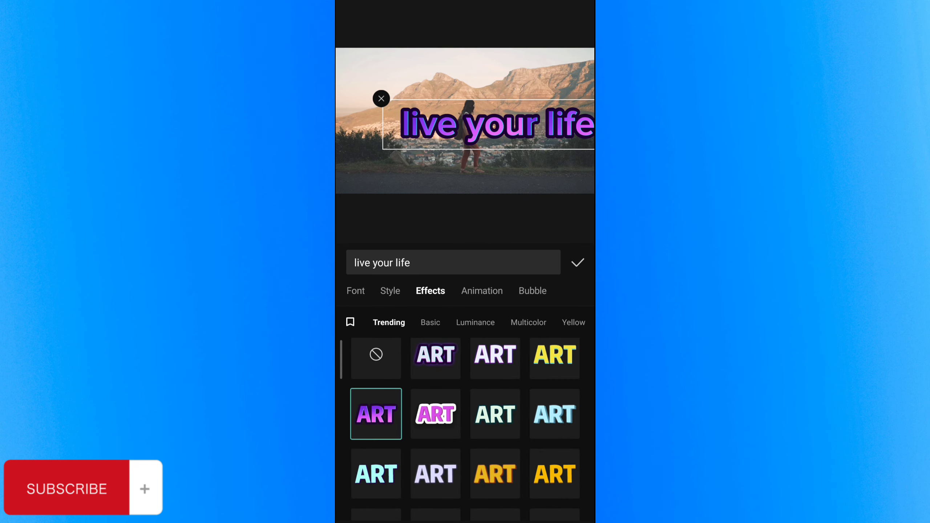
pyautogui.moveTo(533, 437); pyautogui.dragTo(533, 362)
pyautogui.click(506, 399)
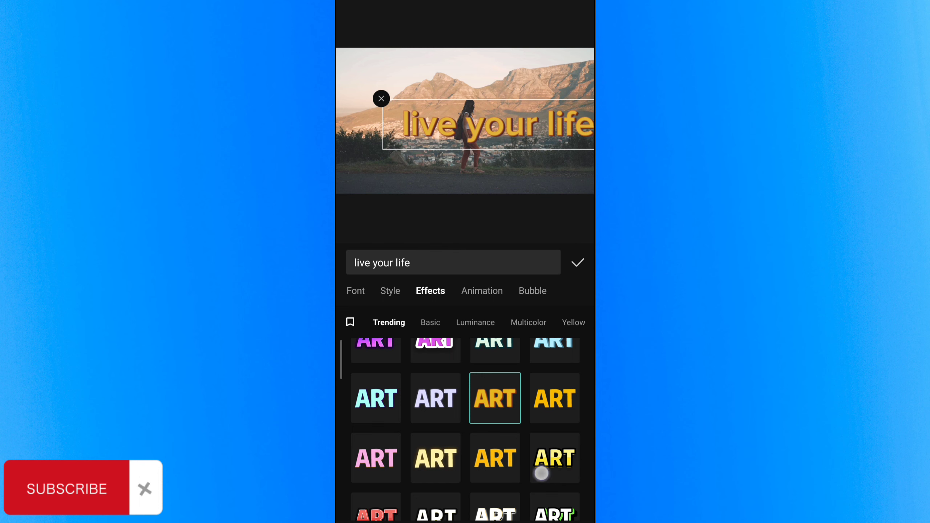
pyautogui.moveTo(542, 474); pyautogui.dragTo(557, 425)
pyautogui.click(508, 415)
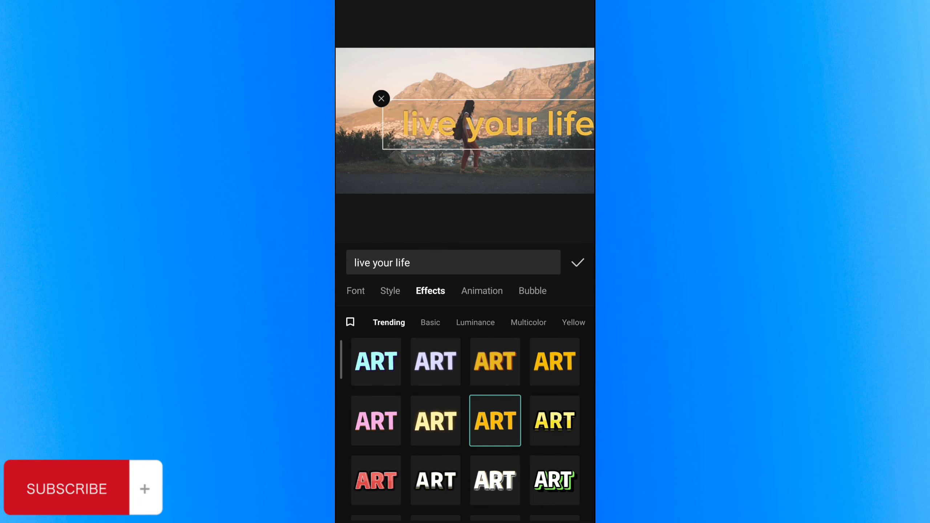
pyautogui.click(556, 363)
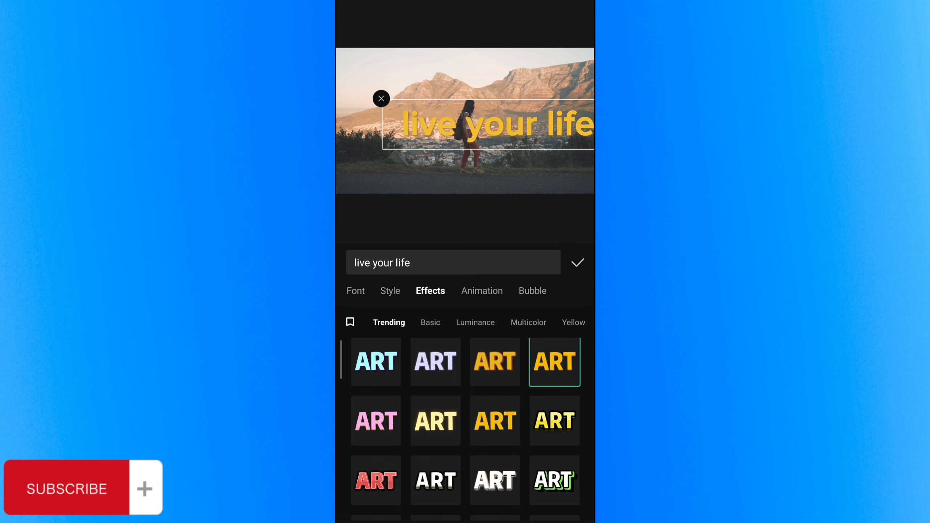
pyautogui.moveTo(547, 445); pyautogui.dragTo(547, 385)
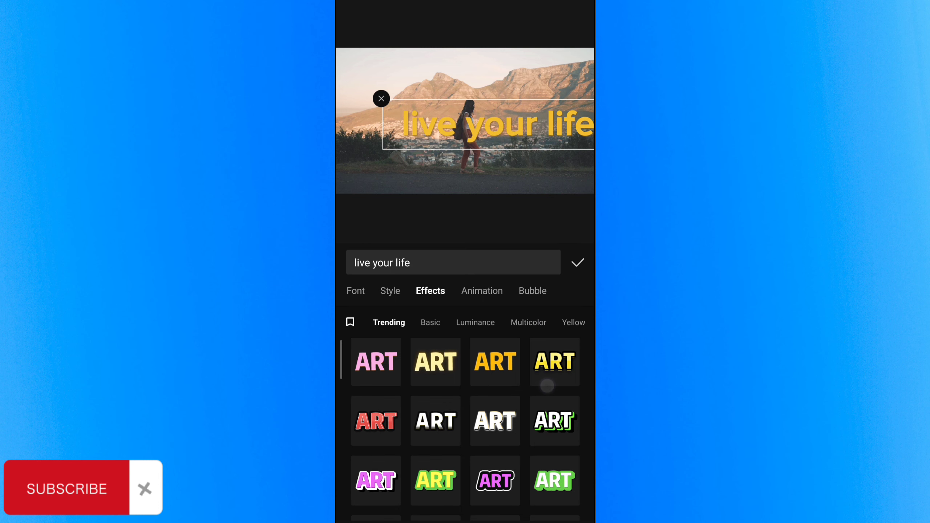
pyautogui.scroll(-3, 465, 428)
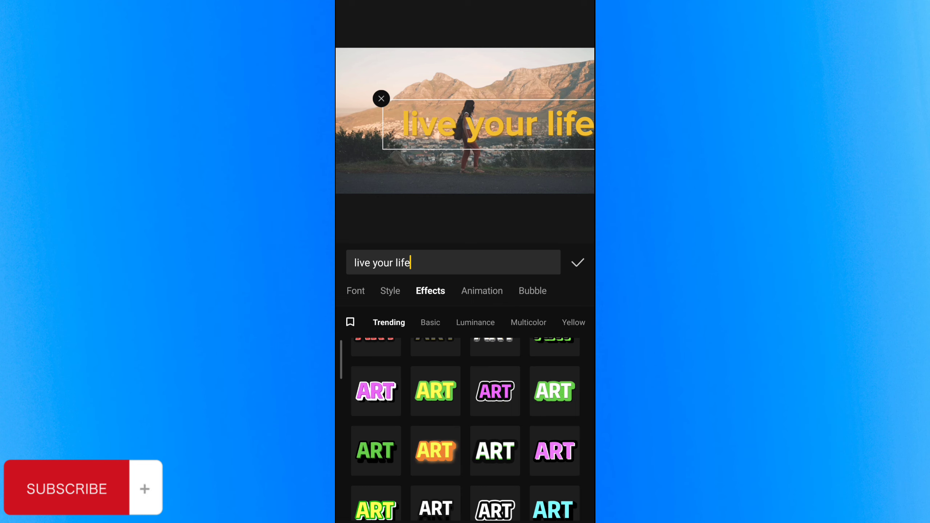
pyautogui.moveTo(536, 424); pyautogui.dragTo(536, 329)
pyautogui.moveTo(556, 366); pyautogui.dragTo(556, 293)
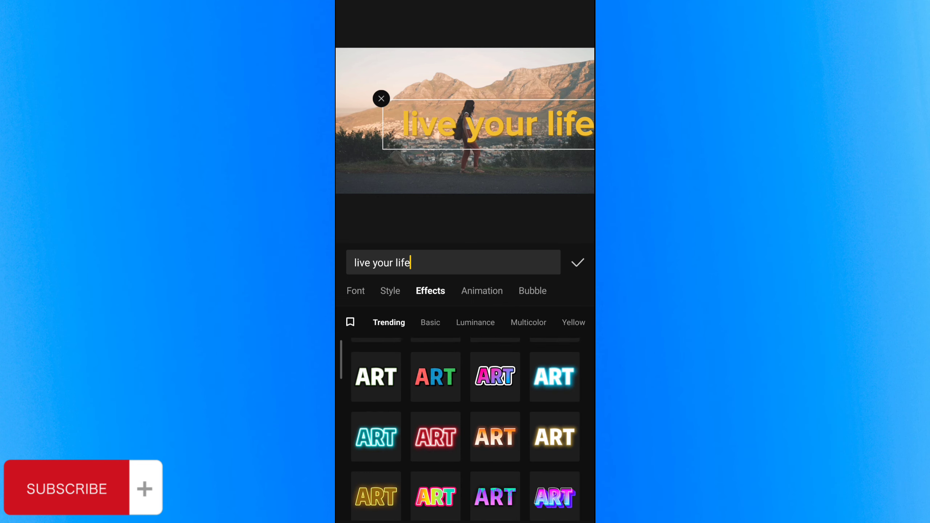
pyautogui.moveTo(561, 458)
pyautogui.mouseDown()
pyautogui.moveTo(560, 336)
pyautogui.moveTo(561, 349)
pyautogui.moveTo(576, 353)
pyautogui.mouseUp()
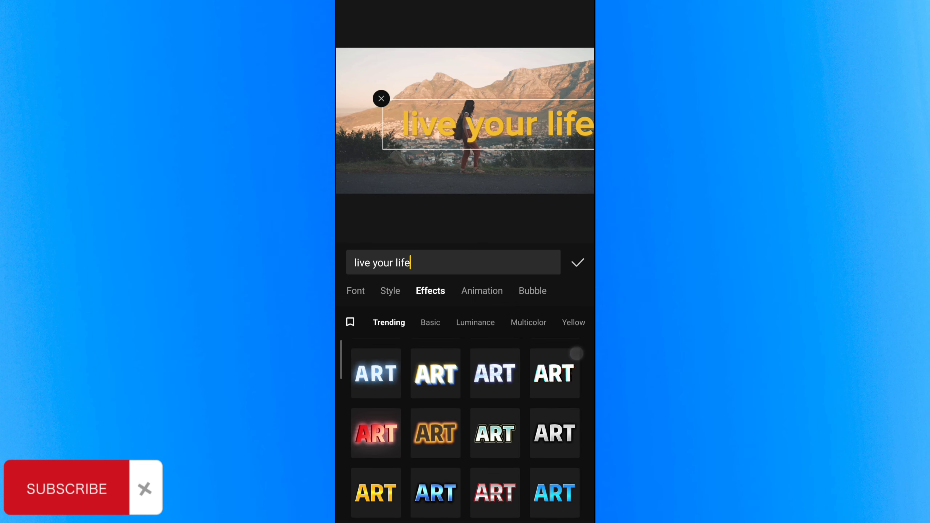
pyautogui.moveTo(547, 459)
pyautogui.mouseDown()
pyautogui.moveTo(559, 409)
pyautogui.moveTo(546, 473)
pyautogui.mouseUp()
# - Compare the white glow, outlined and grey presets, then apply the lavender effect and confirm
pyautogui.click(385, 398)
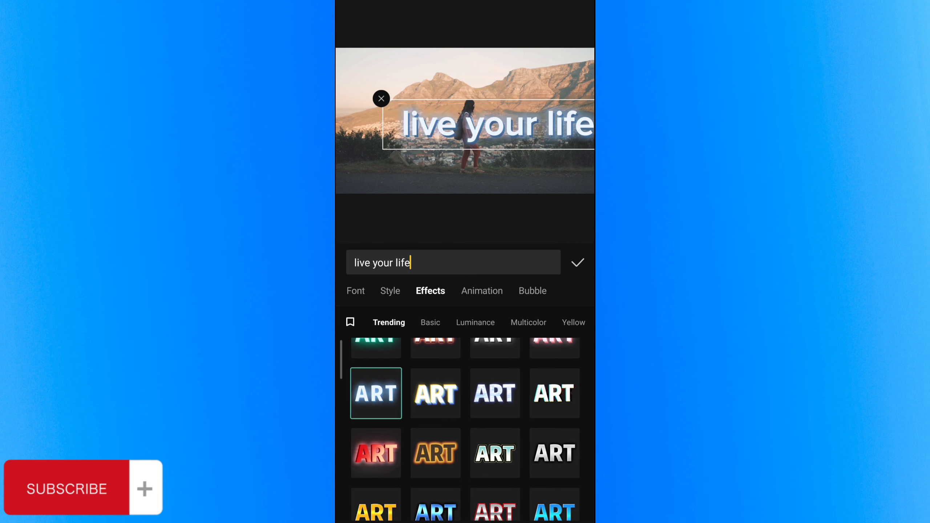
pyautogui.moveTo(517, 418)
pyautogui.mouseDown()
pyautogui.moveTo(517, 499)
pyautogui.moveTo(515, 413)
pyautogui.moveTo(515, 479)
pyautogui.mouseUp()
pyautogui.click(376, 442)
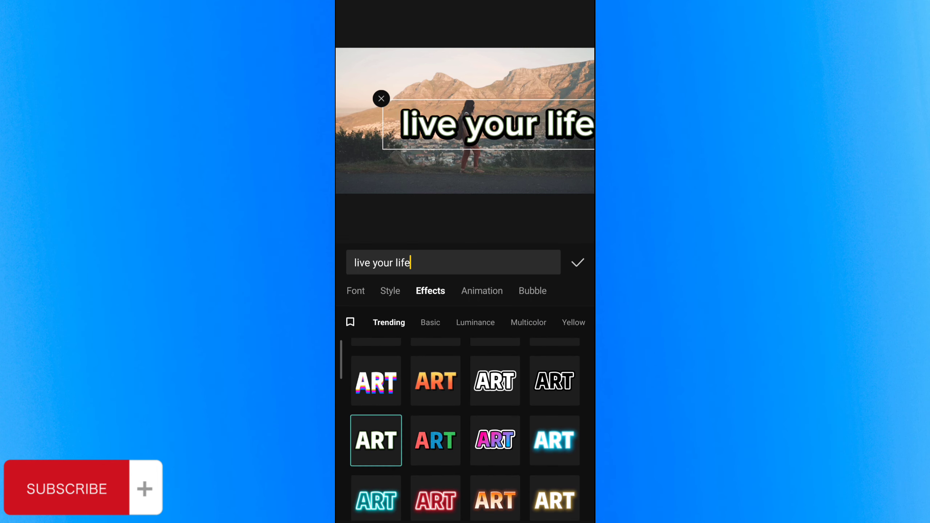
pyautogui.moveTo(510, 436); pyautogui.dragTo(529, 510)
pyautogui.click(494, 445)
pyautogui.click(554, 454)
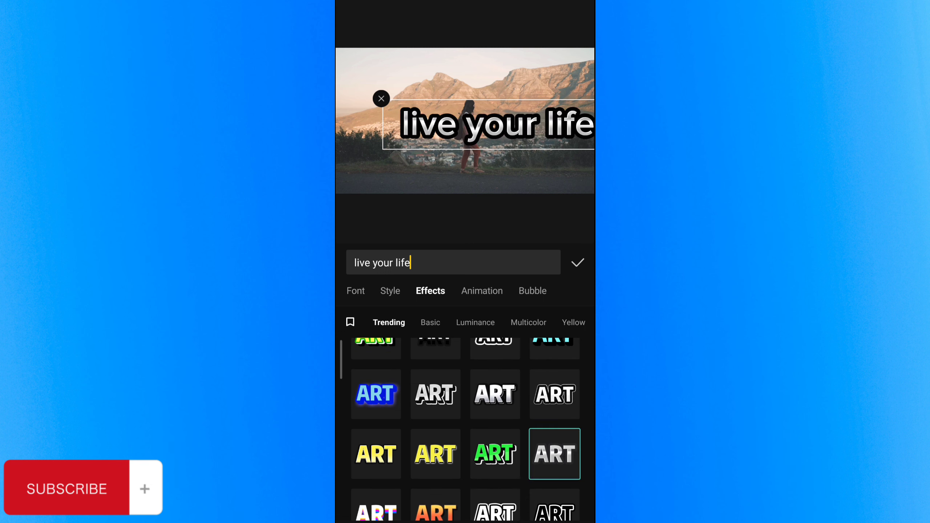
pyautogui.moveTo(523, 381); pyautogui.dragTo(518, 455)
pyautogui.click(435, 445)
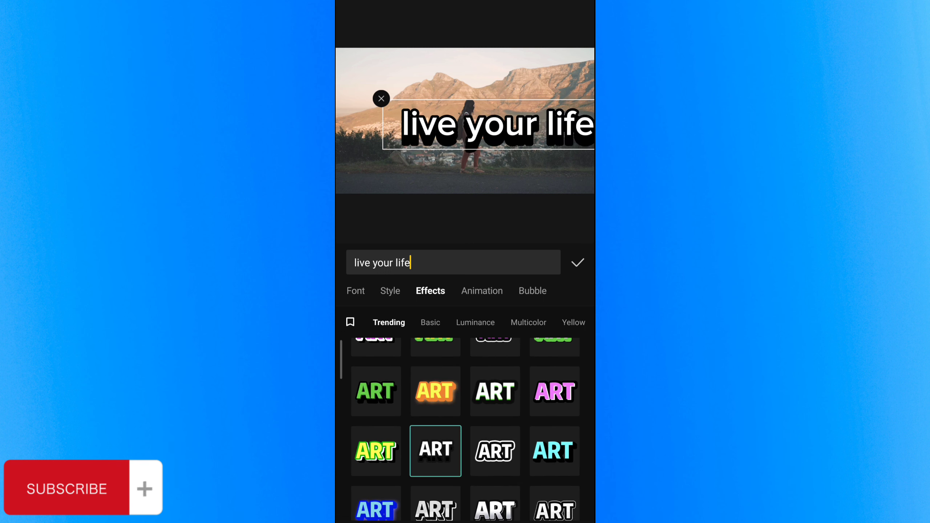
pyautogui.moveTo(505, 385); pyautogui.dragTo(506, 454)
pyautogui.moveTo(505, 421); pyautogui.dragTo(505, 520)
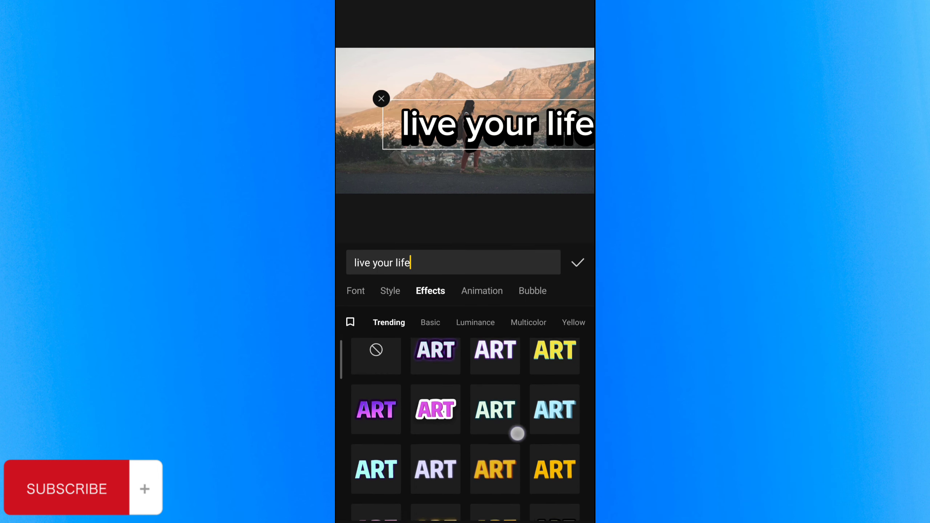
pyautogui.moveTo(516, 432); pyautogui.dragTo(517, 403)
pyautogui.click(434, 440)
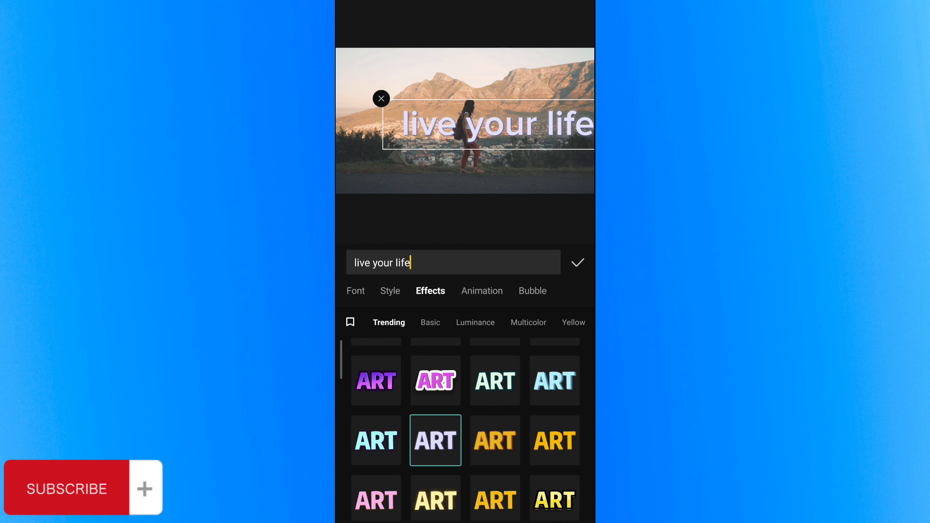
pyautogui.click(577, 262)
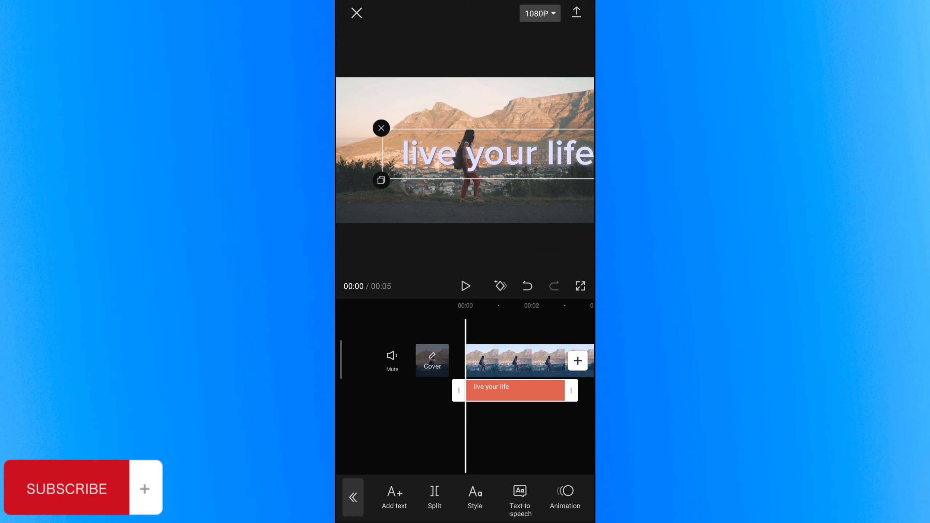
# - Slide the text right to start at the woman and stretch its clip toward 00:05
pyautogui.moveTo(474, 164); pyautogui.dragTo(546, 168)
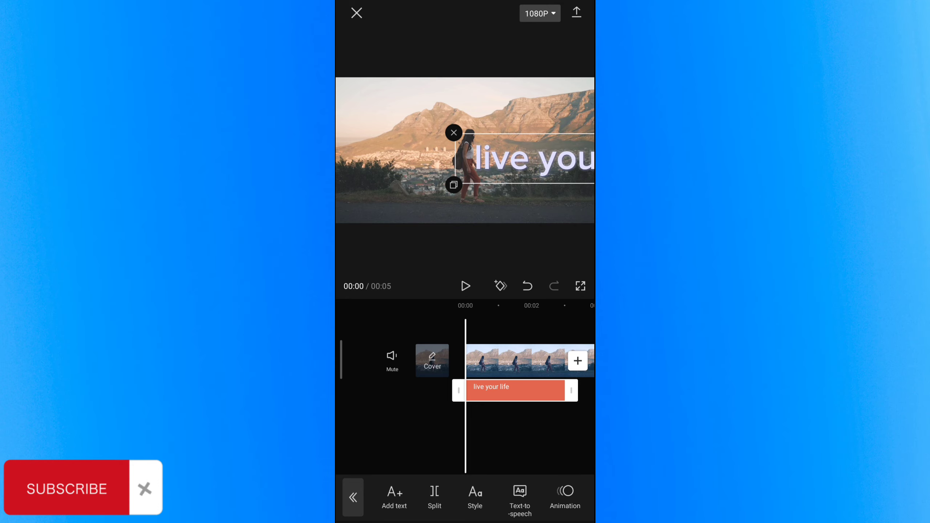
pyautogui.moveTo(552, 440); pyautogui.dragTo(474, 440)
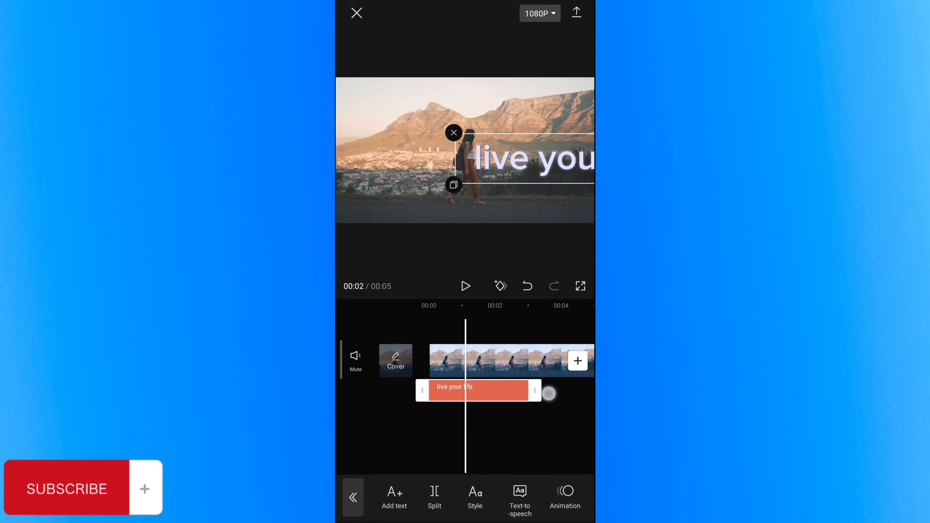
pyautogui.moveTo(556, 446); pyautogui.dragTo(465, 446)
pyautogui.moveTo(458, 390); pyautogui.dragTo(530, 396)
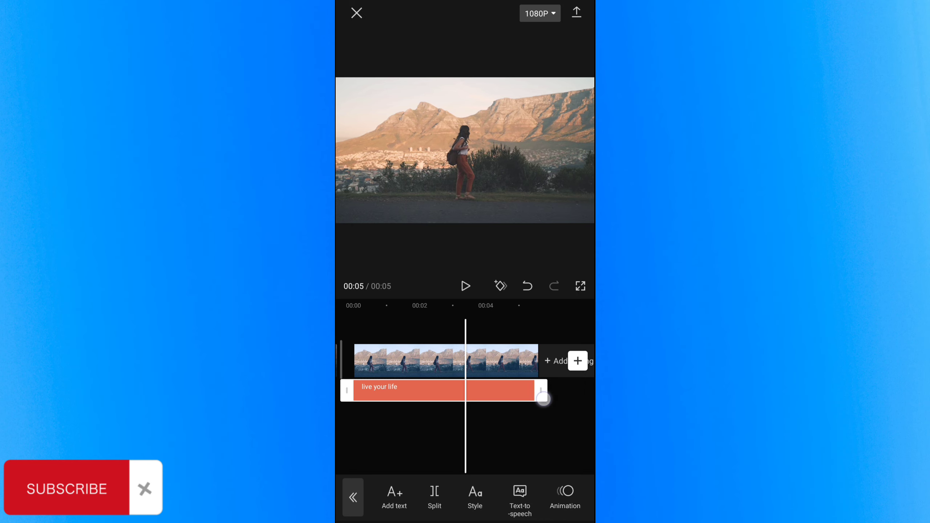
pyautogui.moveTo(530, 397); pyautogui.dragTo(536, 391)
pyautogui.moveTo(519, 432); pyautogui.dragTo(512, 436)
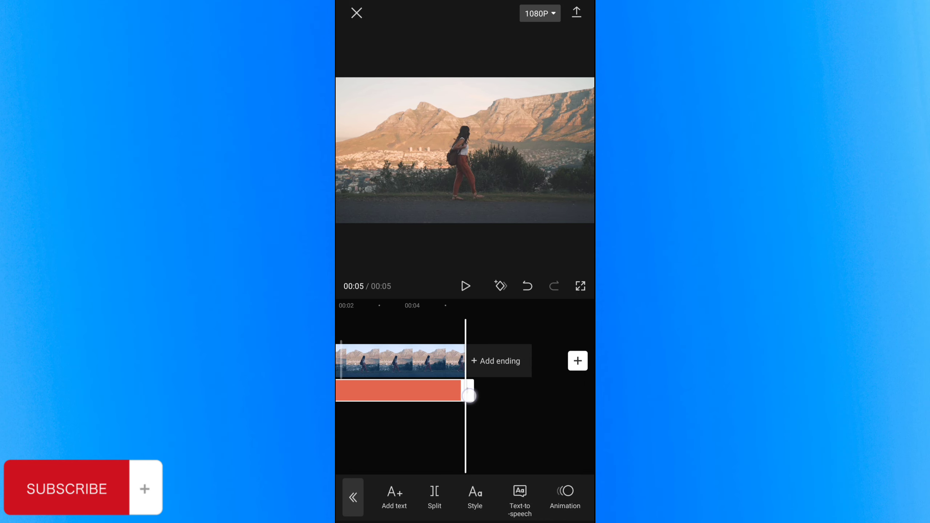
# - Snap the text clip's end to the video's end and return to 00:00
pyautogui.moveTo(470, 397); pyautogui.dragTo(472, 397)
pyautogui.click(511, 424)
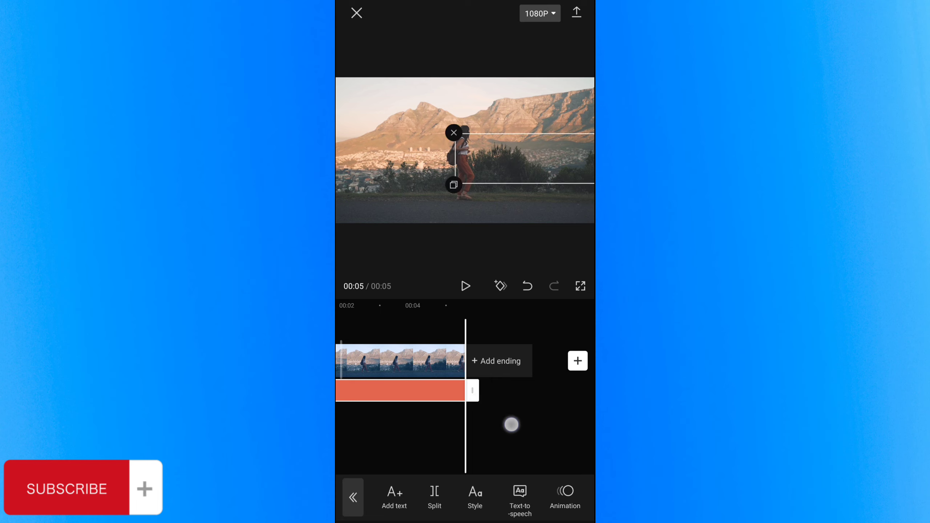
pyautogui.moveTo(505, 435)
pyautogui.mouseDown()
pyautogui.moveTo(482, 440)
pyautogui.moveTo(540, 427)
pyautogui.moveTo(571, 446)
pyautogui.mouseUp()
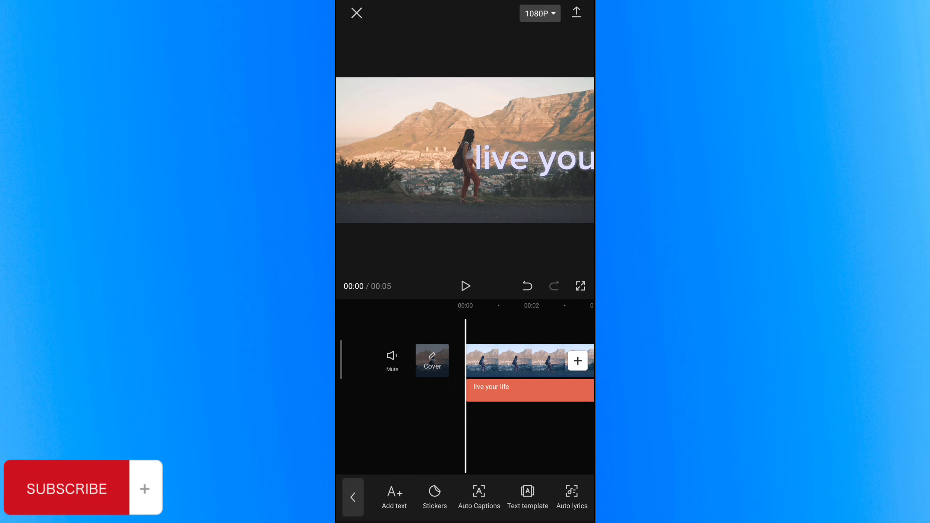
# - Keyframe the text at 00:00, move it to the left side at 00:05, and preview the slide
pyautogui.click(527, 390)
pyautogui.click(501, 286)
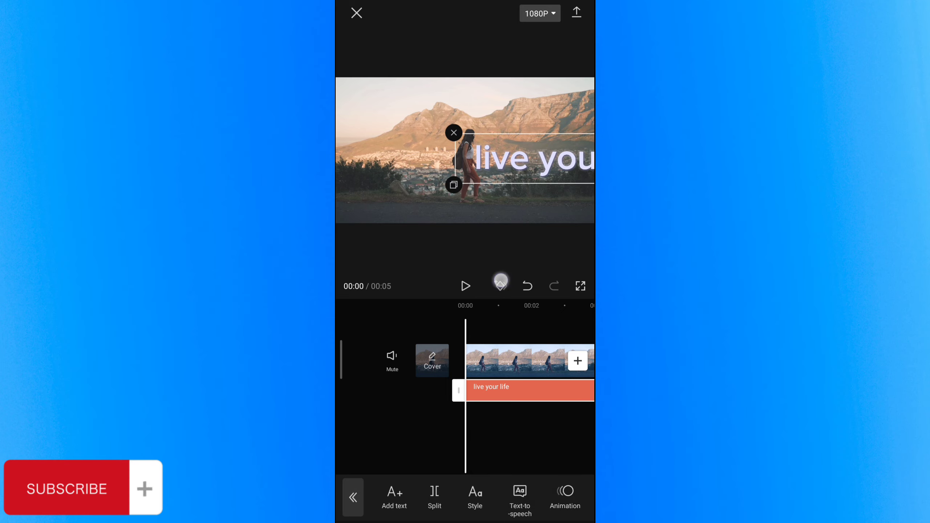
pyautogui.moveTo(538, 430)
pyautogui.mouseDown()
pyautogui.moveTo(457, 430)
pyautogui.moveTo(479, 447)
pyautogui.mouseUp()
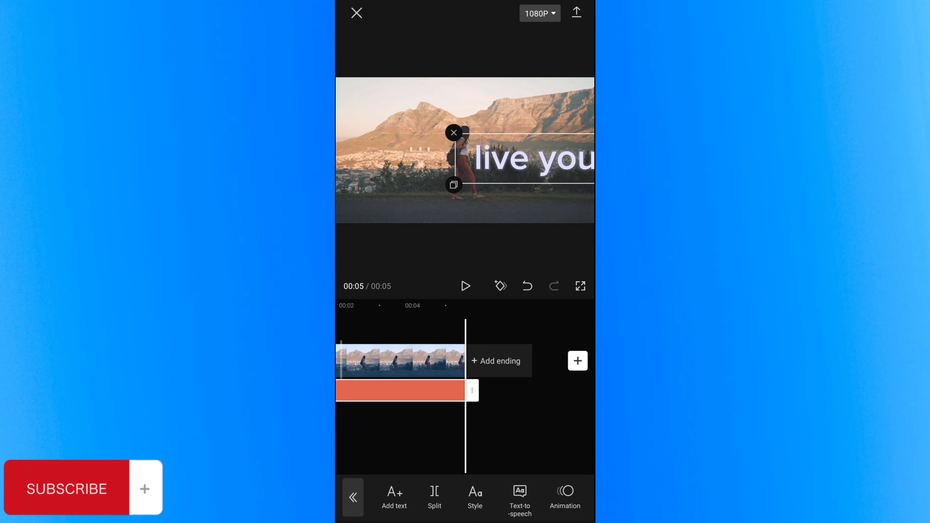
pyautogui.moveTo(558, 165); pyautogui.dragTo(406, 159)
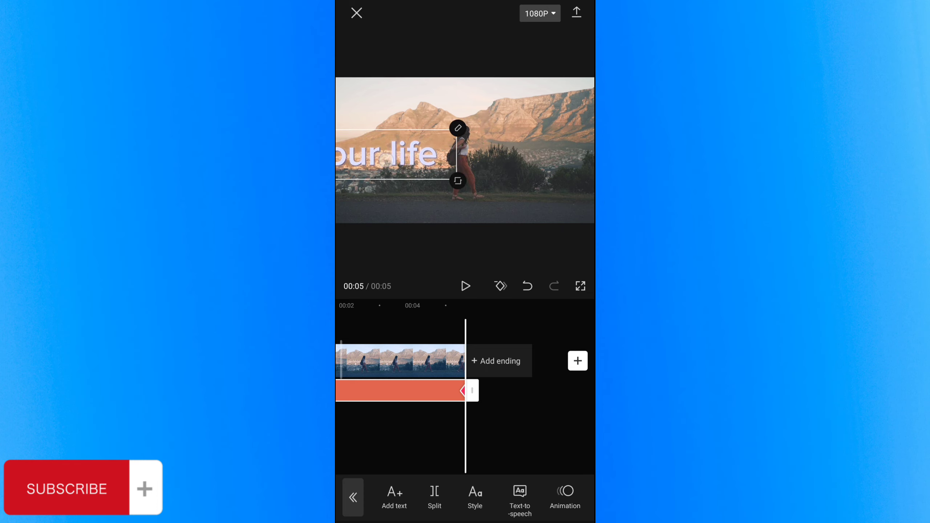
pyautogui.moveTo(406, 158)
pyautogui.mouseDown()
pyautogui.moveTo(406, 167)
pyautogui.moveTo(390, 154)
pyautogui.mouseUp()
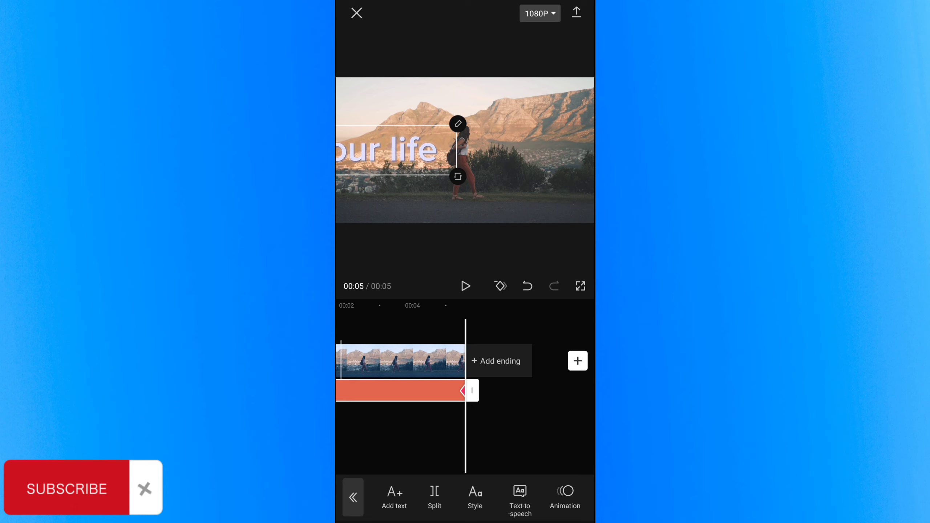
pyautogui.moveTo(528, 434); pyautogui.dragTo(569, 434)
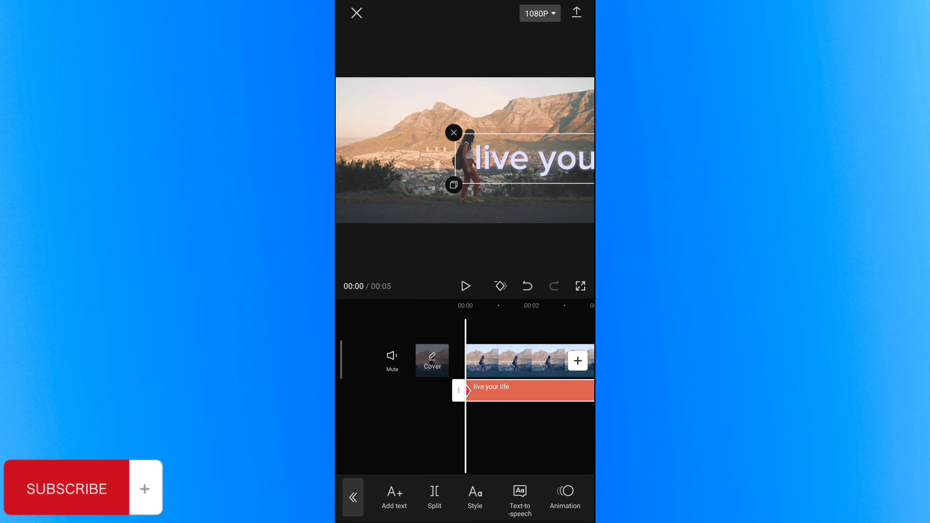
pyautogui.click(465, 286)
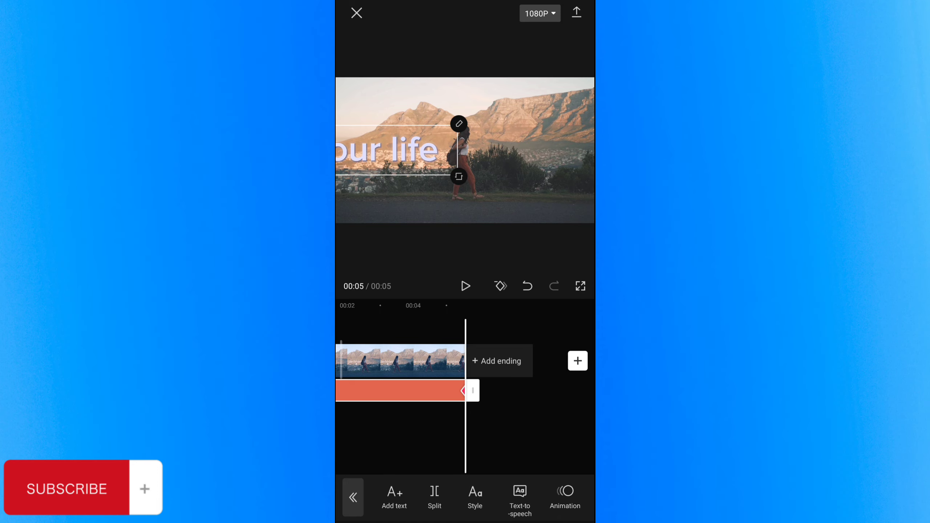
pyautogui.press('Escape')
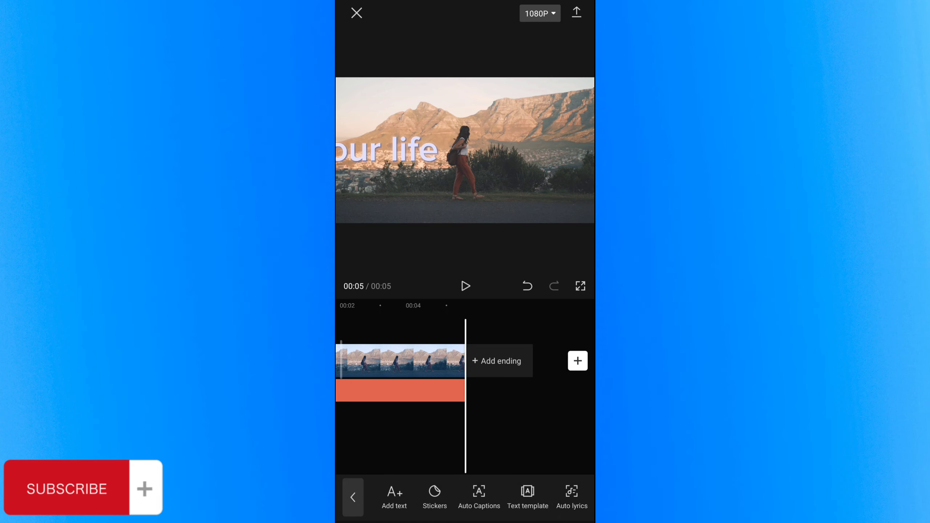
# - After exporting, undo every text edit back through the ending-clip deletion
pyautogui.click(576, 13)
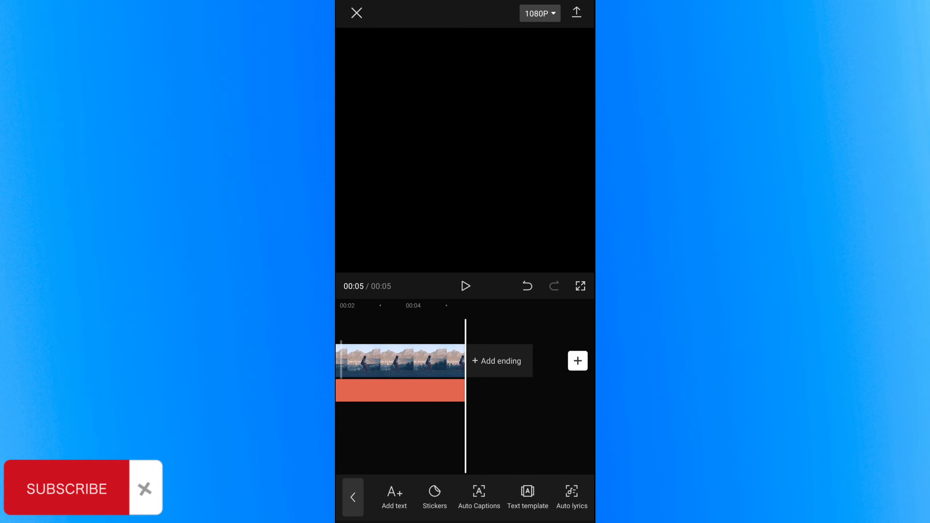
pyautogui.click(522, 284)
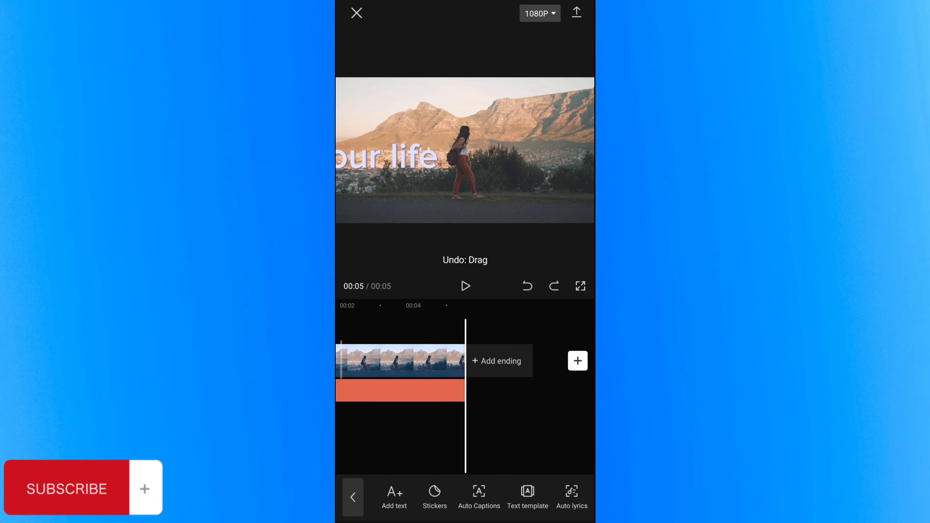
pyautogui.click(519, 285)
pyautogui.click(520, 281)
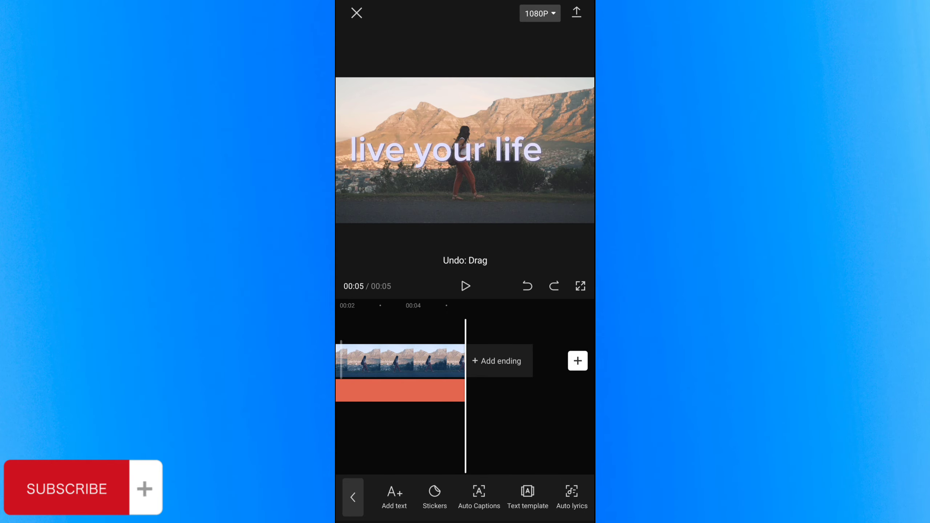
pyautogui.click(520, 281)
pyautogui.click(522, 285)
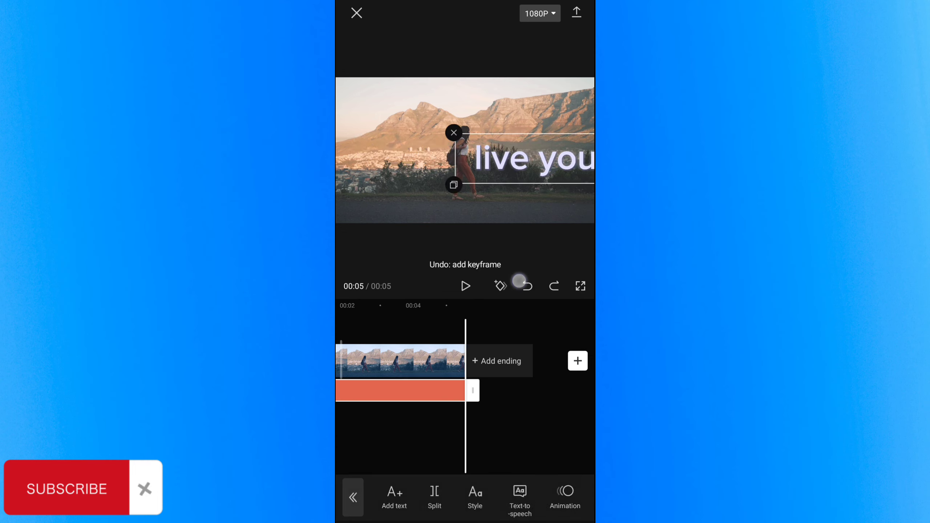
pyautogui.click(522, 285)
pyautogui.click(522, 285)
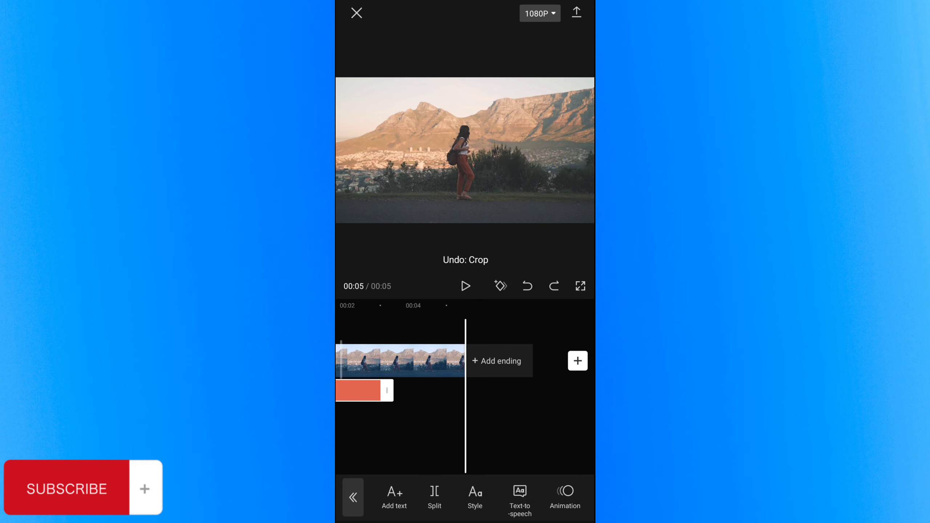
pyautogui.click(522, 285)
pyautogui.click(526, 285)
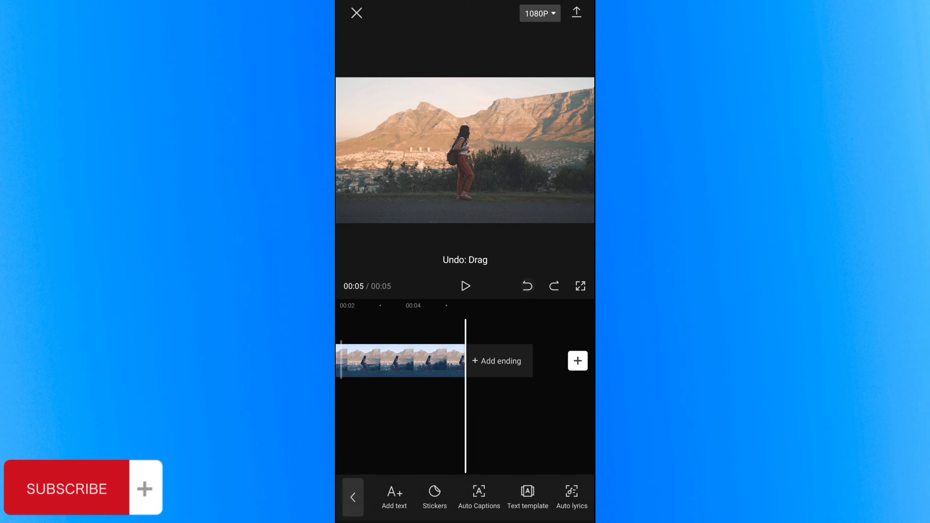
pyautogui.click(524, 283)
pyautogui.click(524, 282)
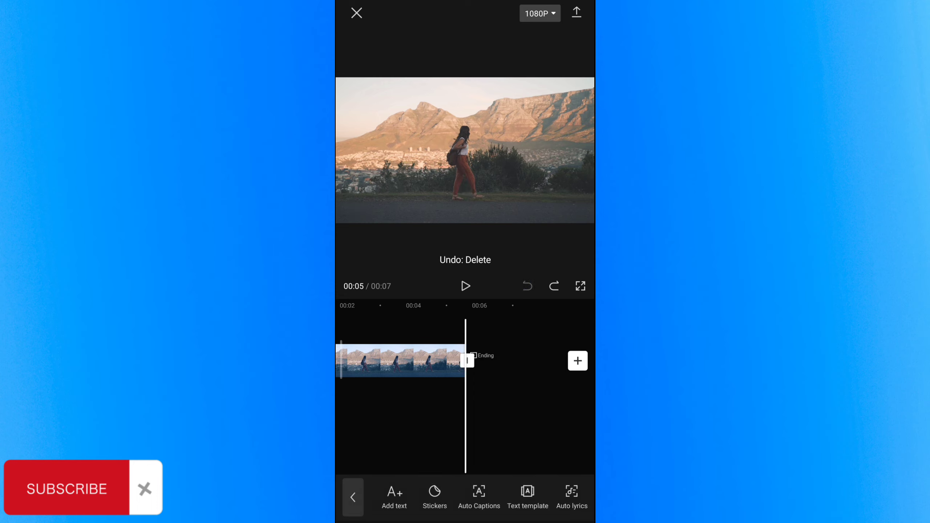
pyautogui.click(525, 282)
# - Delete the restored ending clip so the walking clip runs 00:05 again
pyautogui.moveTo(422, 424)
pyautogui.mouseDown()
pyautogui.moveTo(544, 424)
pyautogui.moveTo(414, 424)
pyautogui.mouseUp()
pyautogui.moveTo(539, 433); pyautogui.dragTo(491, 441)
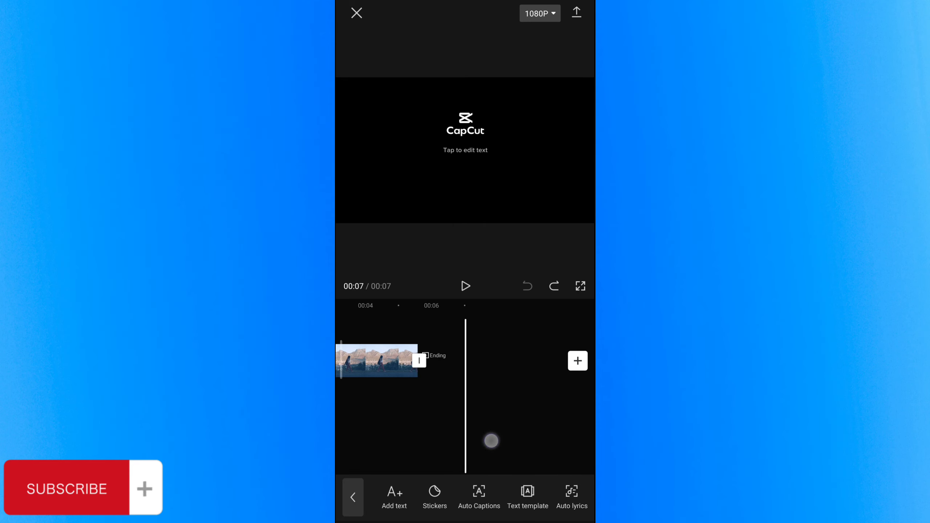
pyautogui.click(449, 356)
pyautogui.click(556, 496)
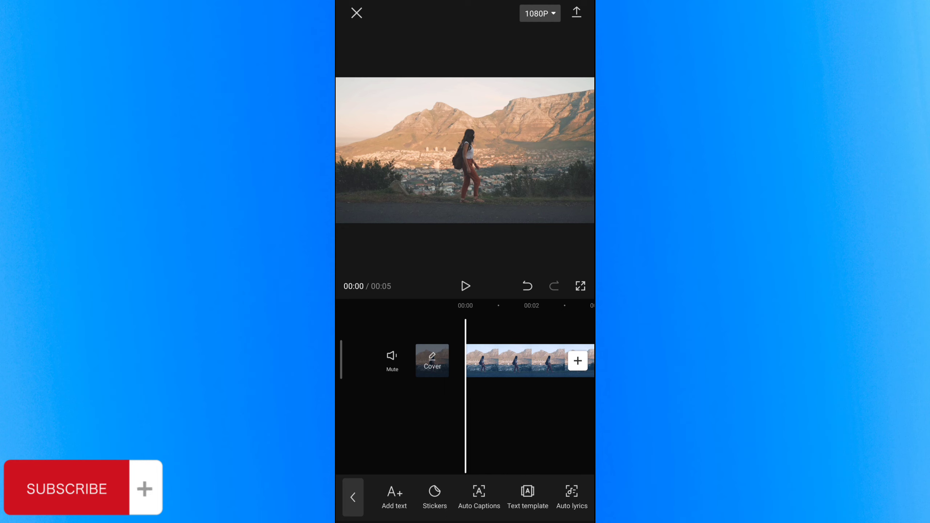
pyautogui.moveTo(566, 425)
pyautogui.mouseDown()
pyautogui.moveTo(555, 426)
pyautogui.moveTo(574, 437)
pyautogui.mouseUp()
# - Add the 5.6-second 'live your life' text video from the media picker as an overlay
pyautogui.click(353, 497)
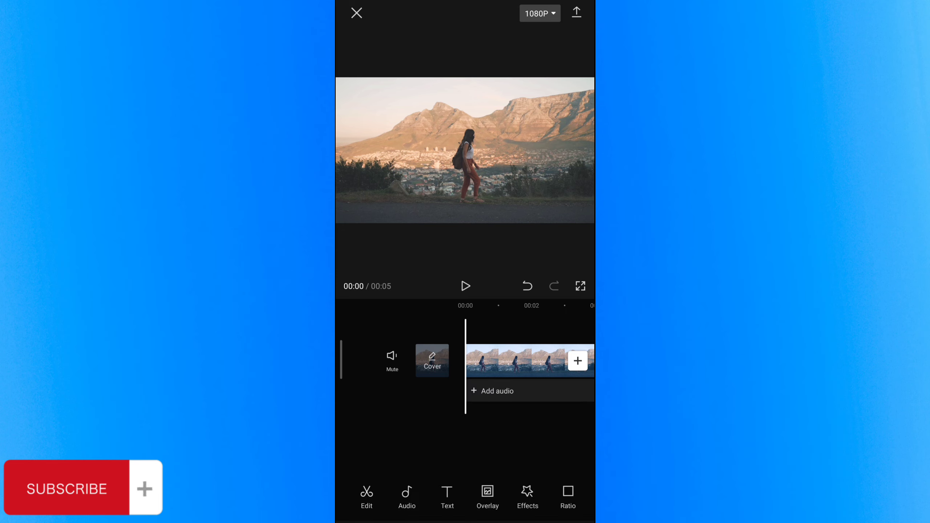
pyautogui.click(487, 496)
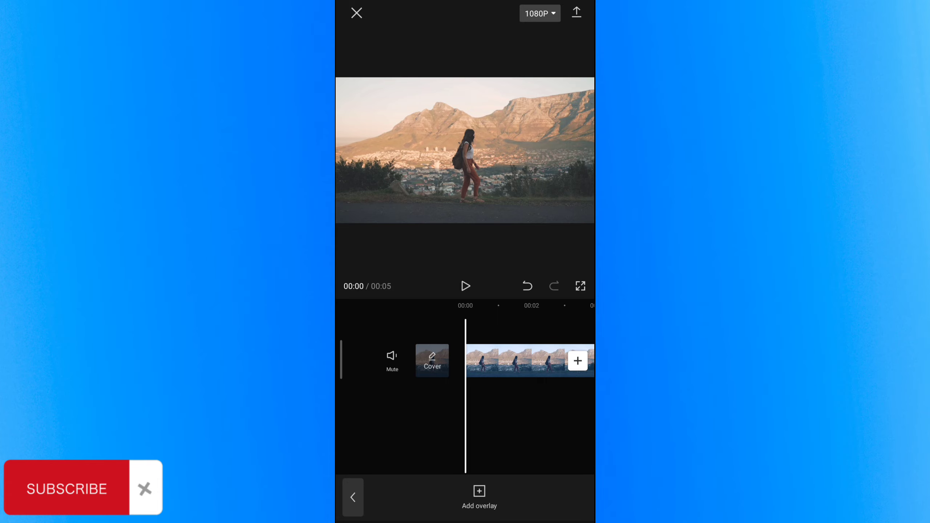
pyautogui.click(479, 492)
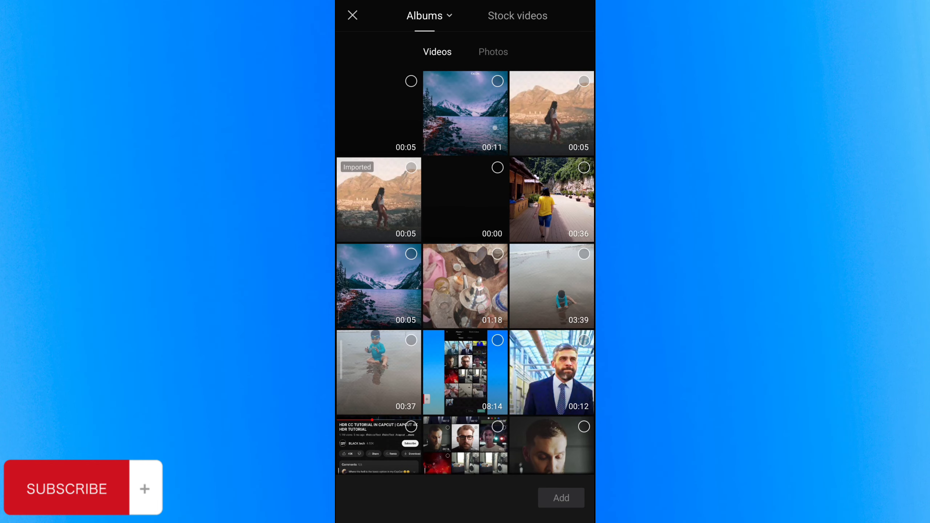
pyautogui.click(411, 81)
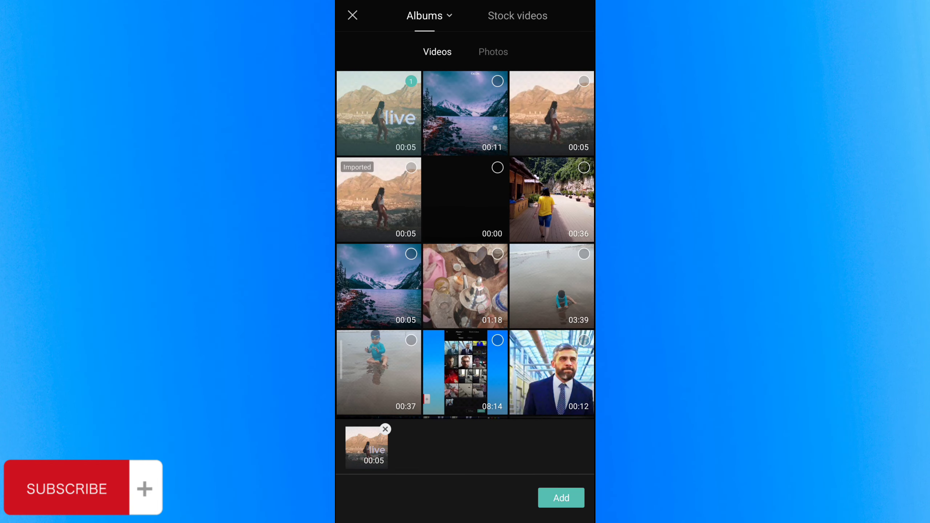
pyautogui.click(561, 497)
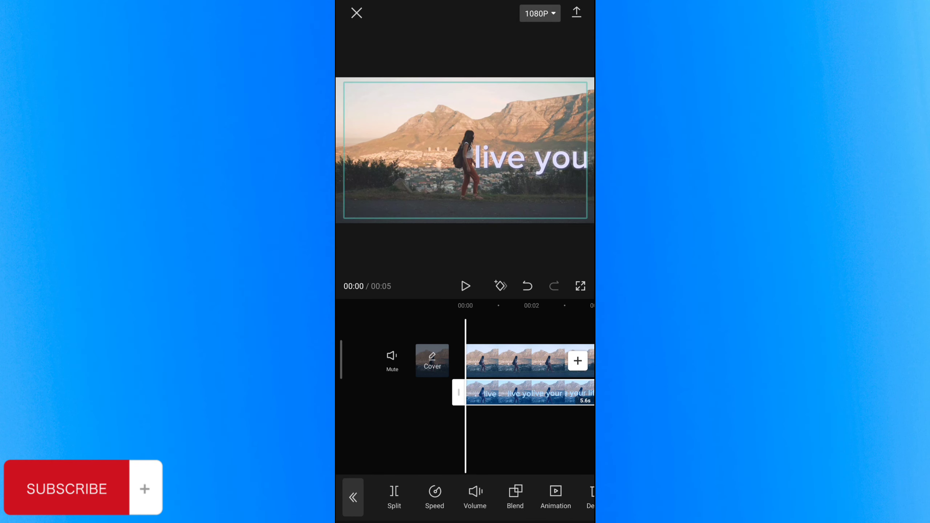
# - Preview the overlay's sliding text, then add a keyframe at the overlay's start
pyautogui.moveTo(549, 114); pyautogui.dragTo(559, 106)
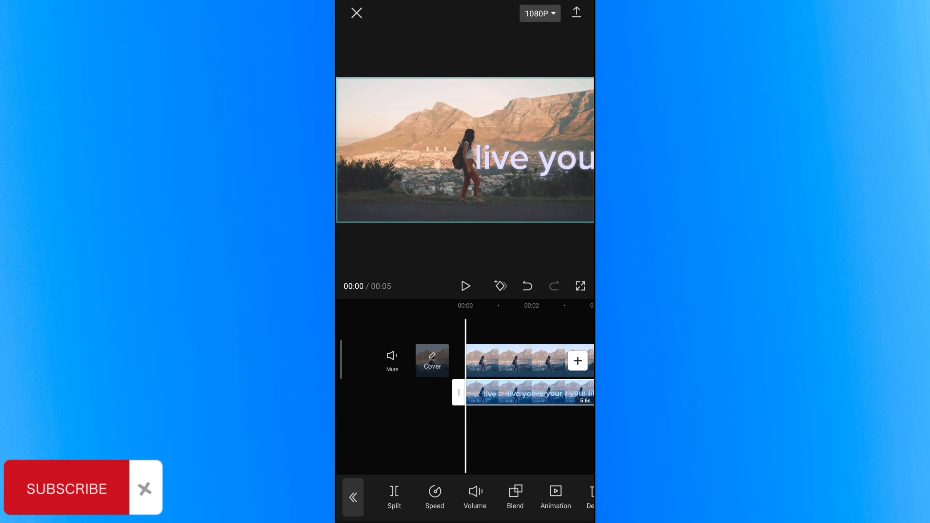
pyautogui.moveTo(567, 438)
pyautogui.mouseDown()
pyautogui.moveTo(491, 429)
pyautogui.moveTo(571, 418)
pyautogui.mouseUp()
pyautogui.click(522, 430)
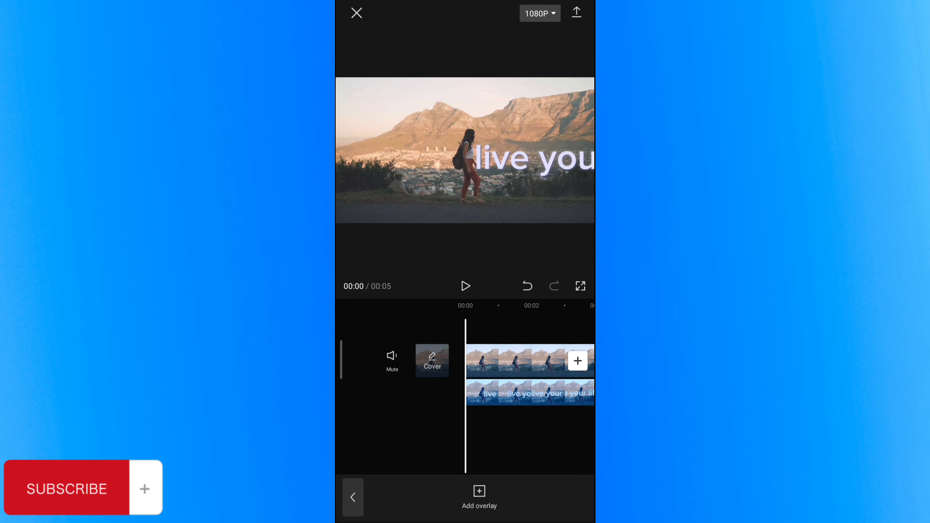
pyautogui.moveTo(527, 426); pyautogui.dragTo(571, 432)
pyautogui.click(531, 392)
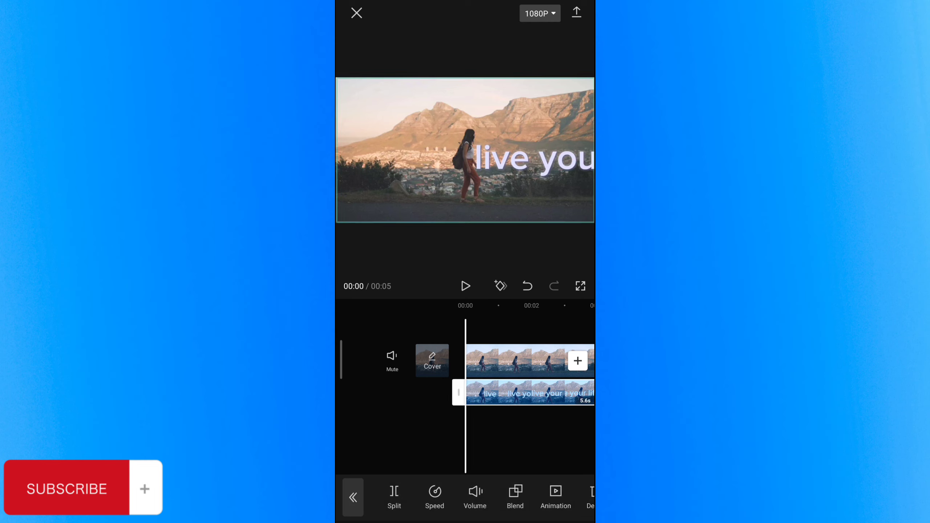
pyautogui.click(501, 286)
# - Scroll the overlay clip's toolbar along to reach the Mask options
pyautogui.moveTo(550, 495); pyautogui.dragTo(403, 494)
pyautogui.moveTo(549, 494); pyautogui.dragTo(439, 494)
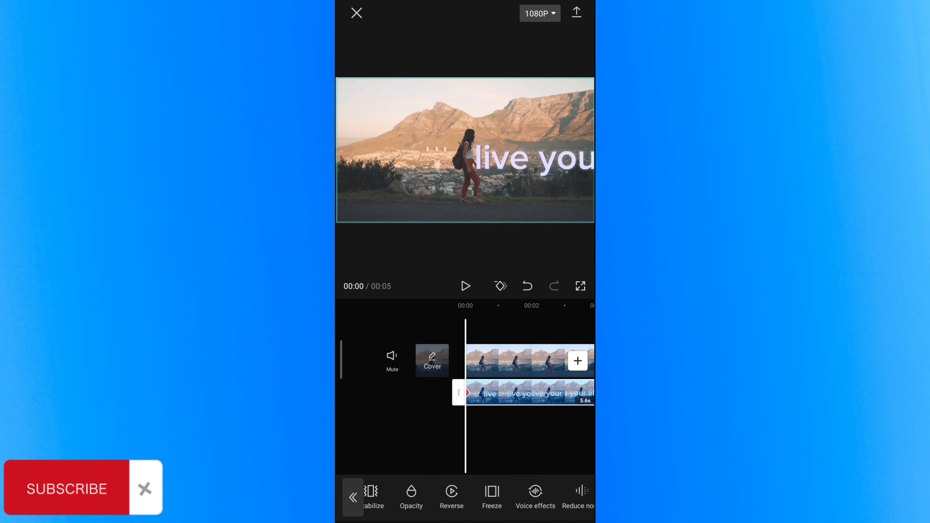
pyautogui.moveTo(533, 498)
pyautogui.mouseDown()
pyautogui.moveTo(472, 498)
pyautogui.moveTo(522, 505)
pyautogui.mouseUp()
pyautogui.moveTo(439, 498); pyautogui.dragTo(586, 498)
# - Apply a Split mask to the text overlay
pyautogui.click(469, 494)
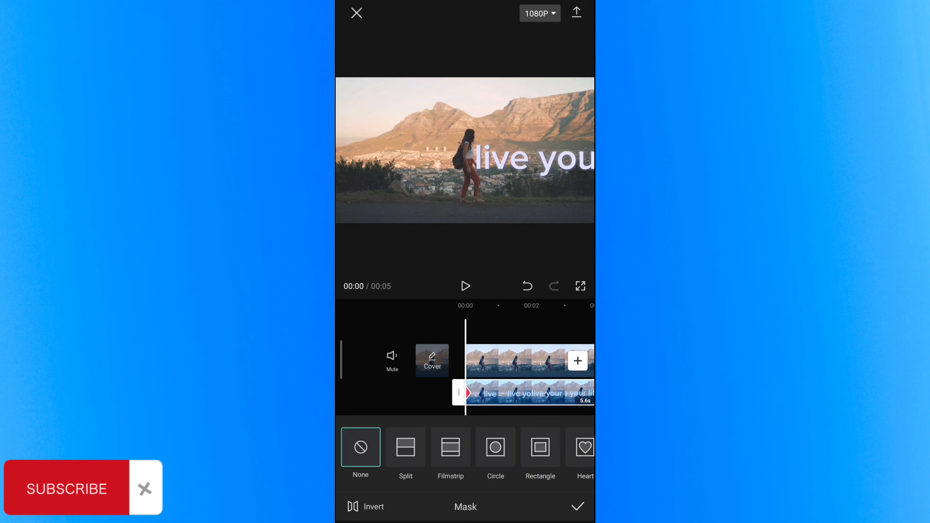
pyautogui.click(406, 447)
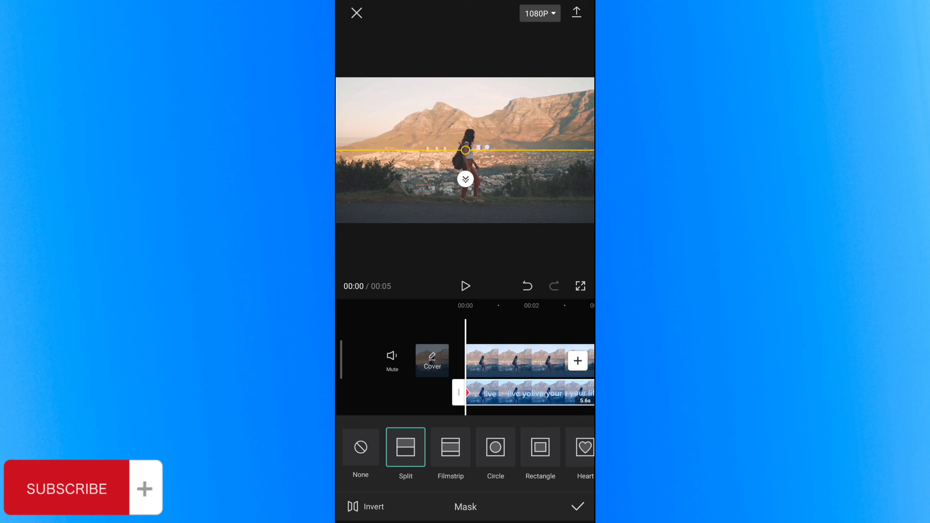
pyautogui.click(577, 506)
# - Rotate the split line to a steep diagonal and shift it onto the woman's body
pyautogui.click(469, 497)
pyautogui.moveTo(465, 179); pyautogui.dragTo(487, 169)
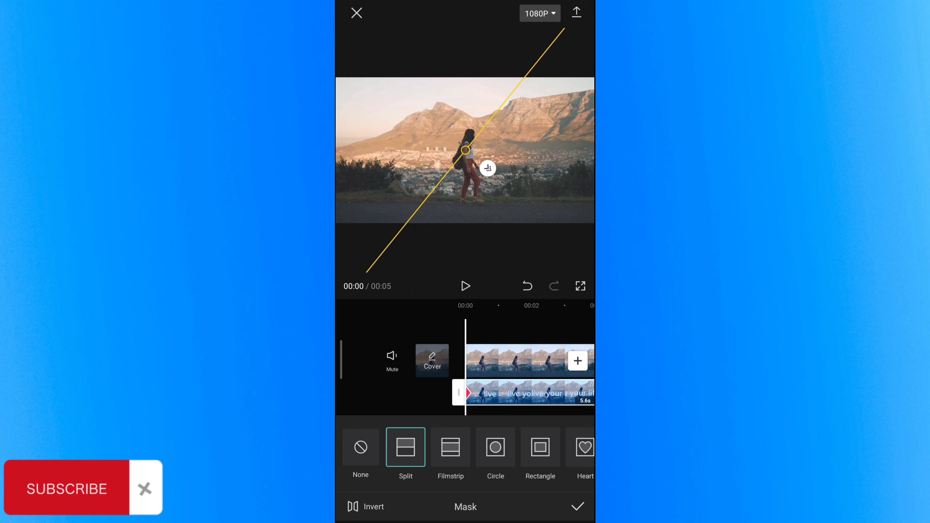
pyautogui.moveTo(403, 217); pyautogui.dragTo(472, 241)
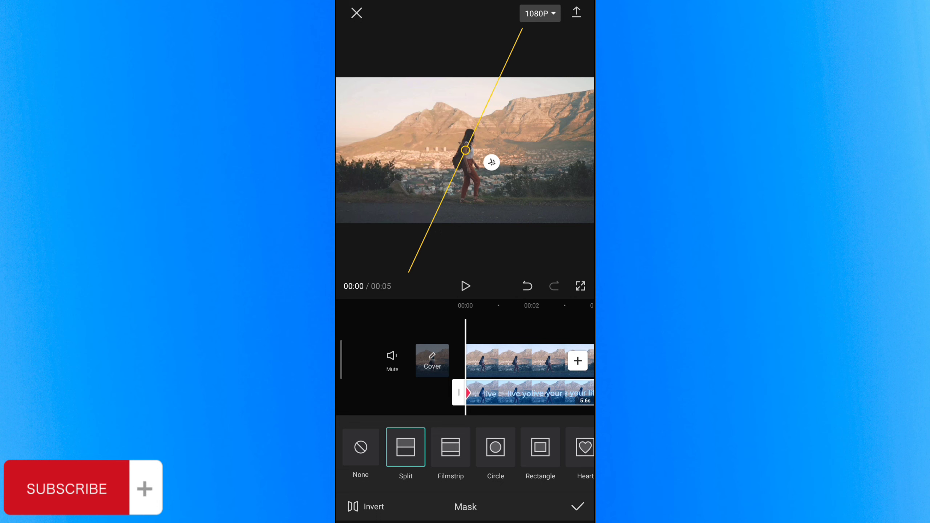
pyautogui.moveTo(496, 88); pyautogui.dragTo(477, 80)
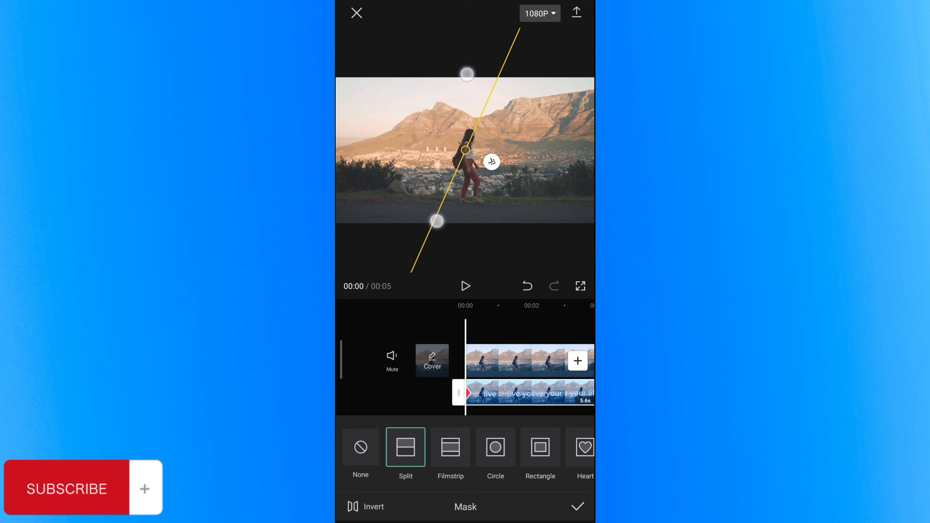
pyautogui.moveTo(476, 80)
pyautogui.mouseDown()
pyautogui.moveTo(465, 75)
pyautogui.moveTo(472, 79)
pyautogui.mouseUp()
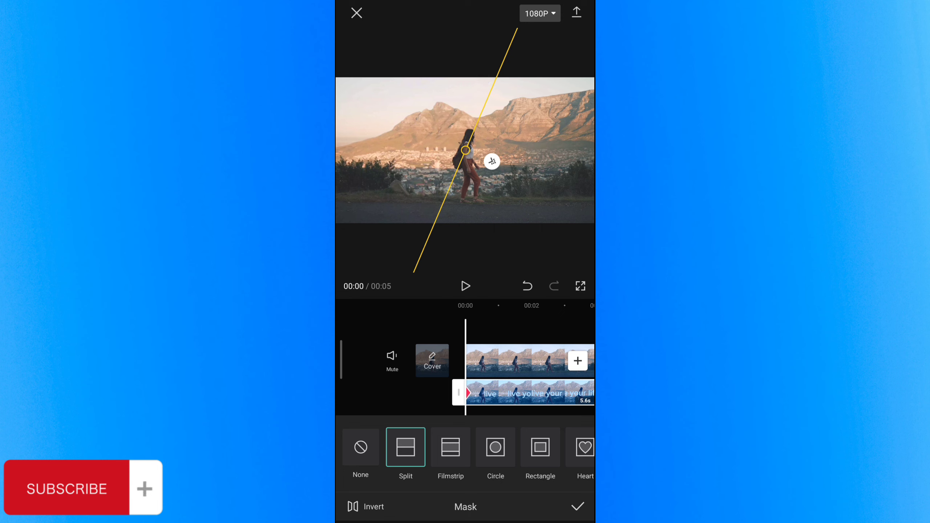
pyautogui.moveTo(491, 111); pyautogui.dragTo(484, 102)
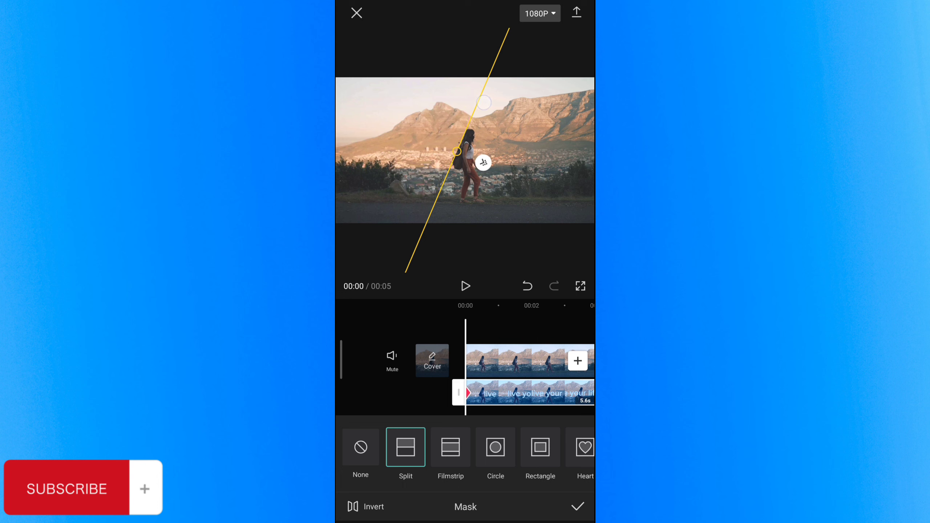
pyautogui.moveTo(565, 410)
pyautogui.mouseDown()
pyautogui.moveTo(449, 412)
pyautogui.moveTo(509, 411)
pyautogui.mouseUp()
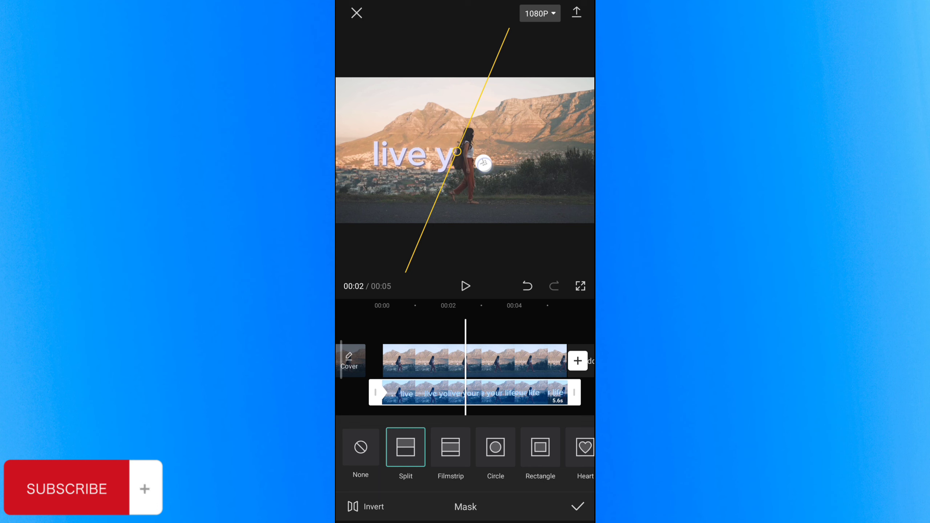
# - Keyframe the split line from 00:02 onward, dragging it onto the woman at each later frame
pyautogui.moveTo(483, 163); pyautogui.dragTo(481, 157)
pyautogui.moveTo(474, 106); pyautogui.dragTo(481, 112)
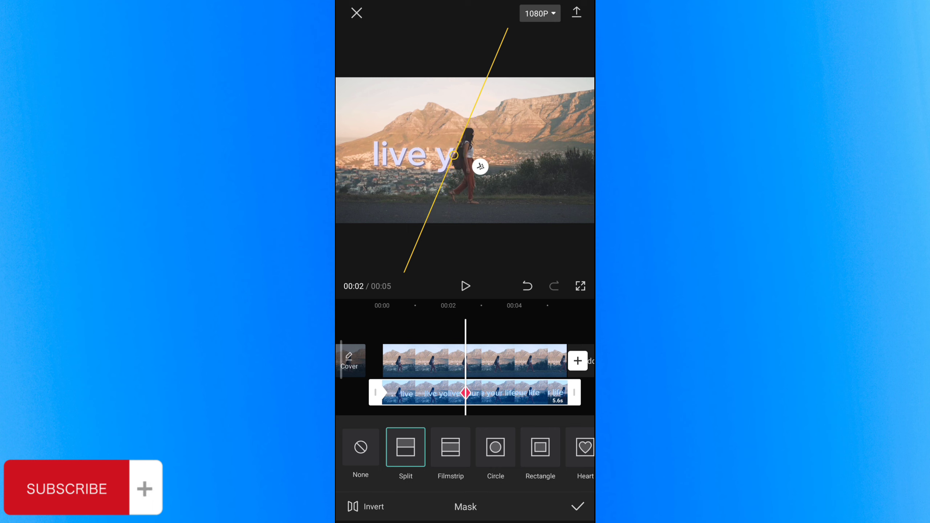
pyautogui.moveTo(537, 416); pyautogui.dragTo(518, 413)
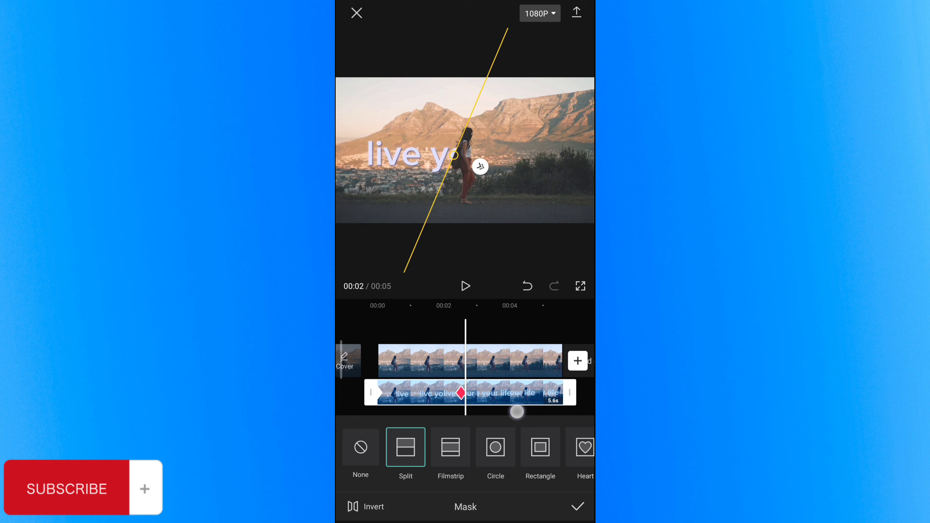
pyautogui.moveTo(480, 117); pyautogui.dragTo(477, 112)
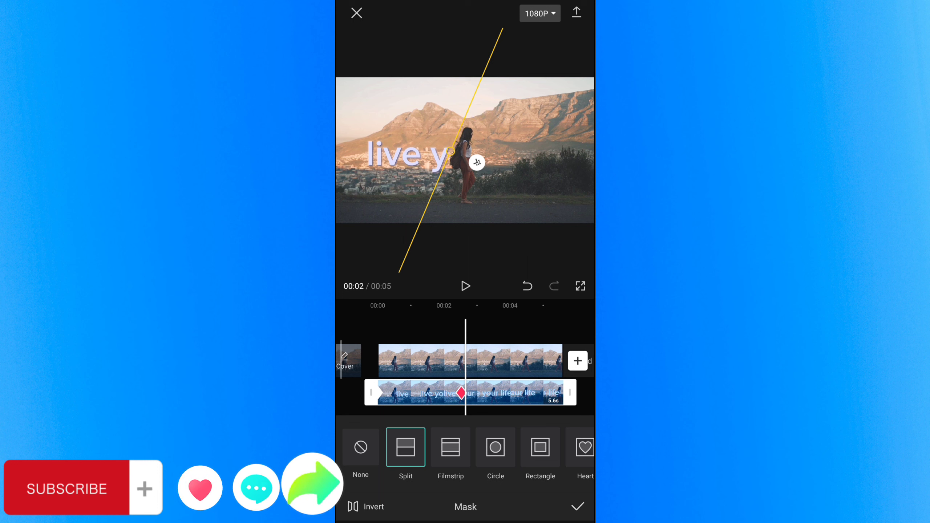
pyautogui.moveTo(555, 410); pyautogui.dragTo(529, 409)
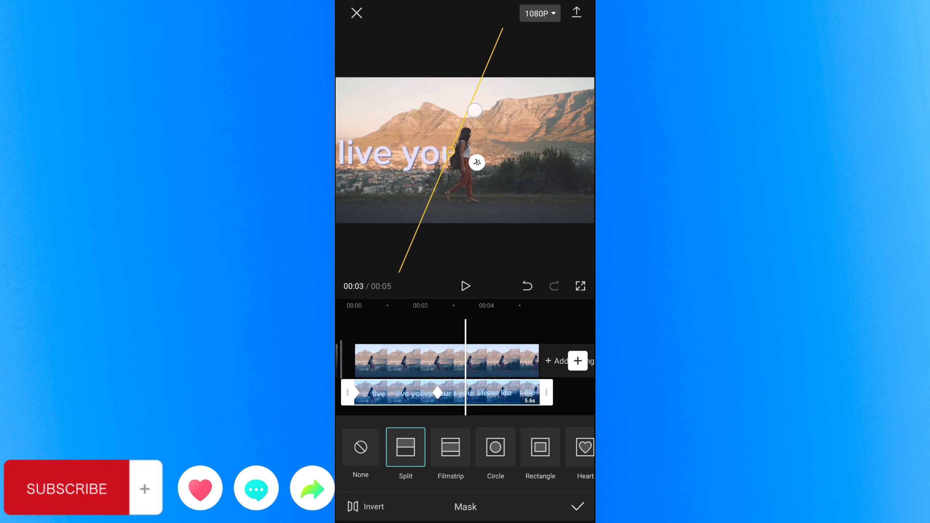
pyautogui.moveTo(480, 110); pyautogui.dragTo(474, 111)
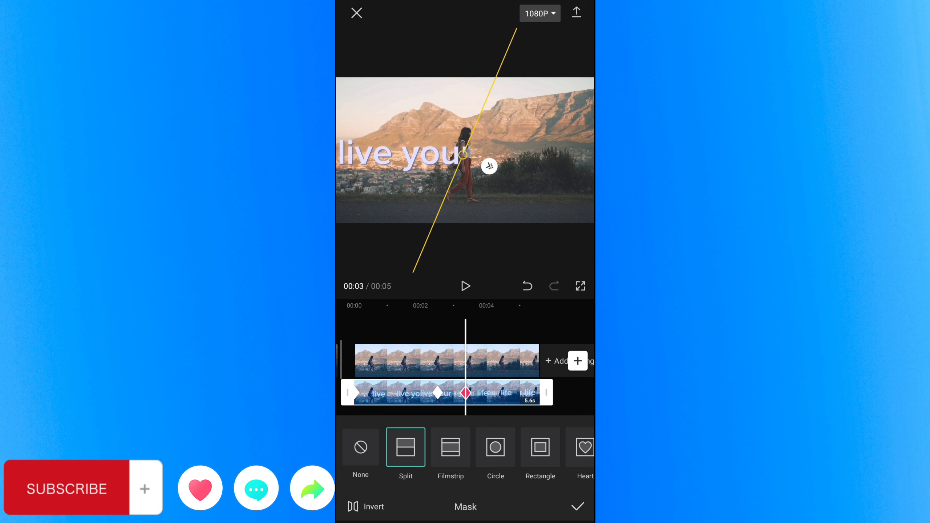
pyautogui.moveTo(464, 155); pyautogui.dragTo(454, 150)
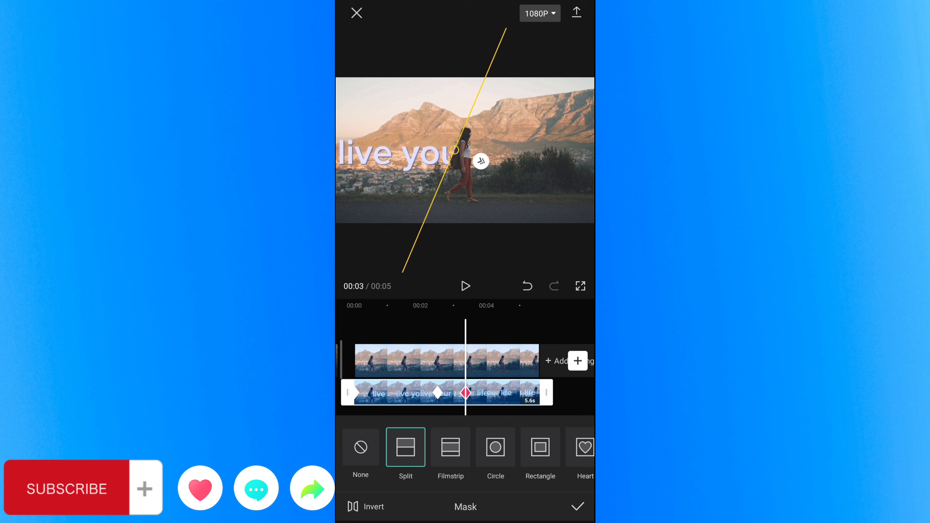
pyautogui.moveTo(578, 393); pyautogui.dragTo(556, 400)
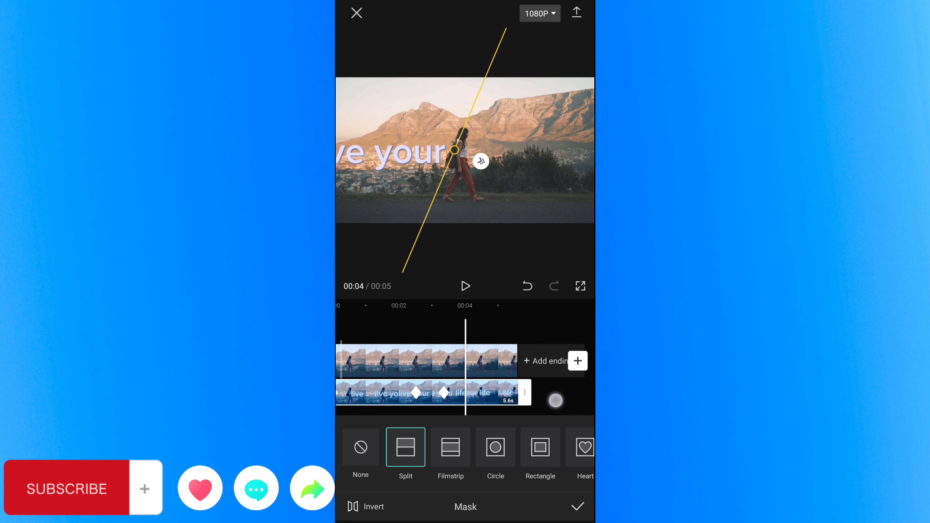
# - Nudge the split line left and right over successive frames to keep it on the woman
pyautogui.moveTo(555, 400); pyautogui.dragTo(557, 400)
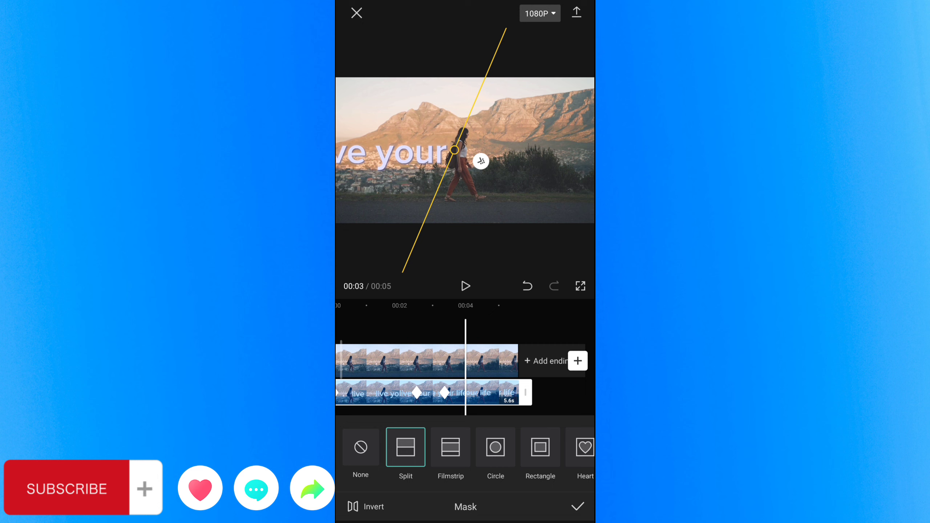
pyautogui.moveTo(454, 149); pyautogui.dragTo(448, 148)
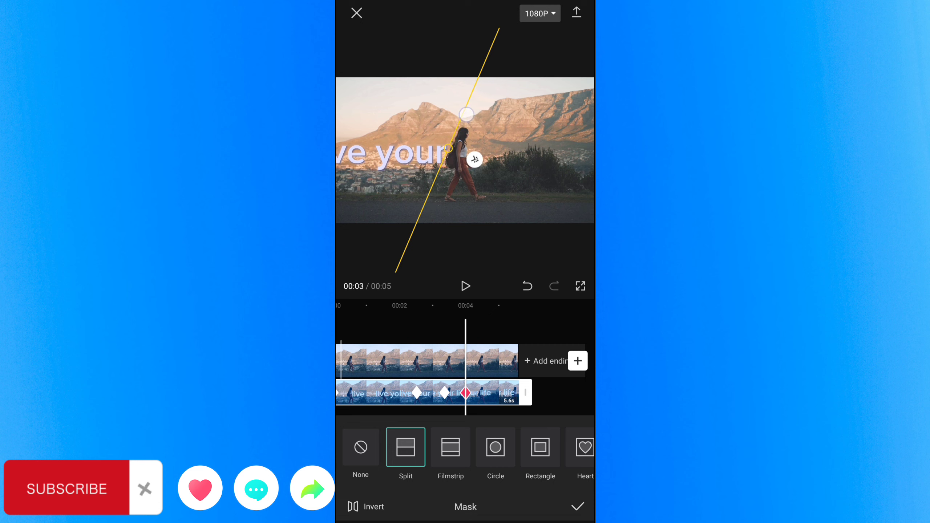
pyautogui.moveTo(466, 115); pyautogui.dragTo(465, 115)
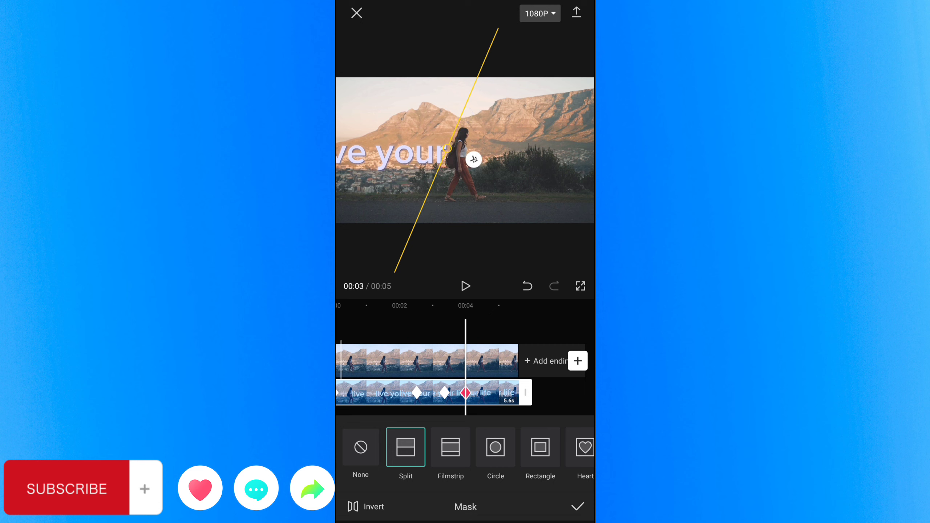
pyautogui.moveTo(570, 396); pyautogui.dragTo(547, 390)
pyautogui.moveTo(554, 391); pyautogui.dragTo(556, 391)
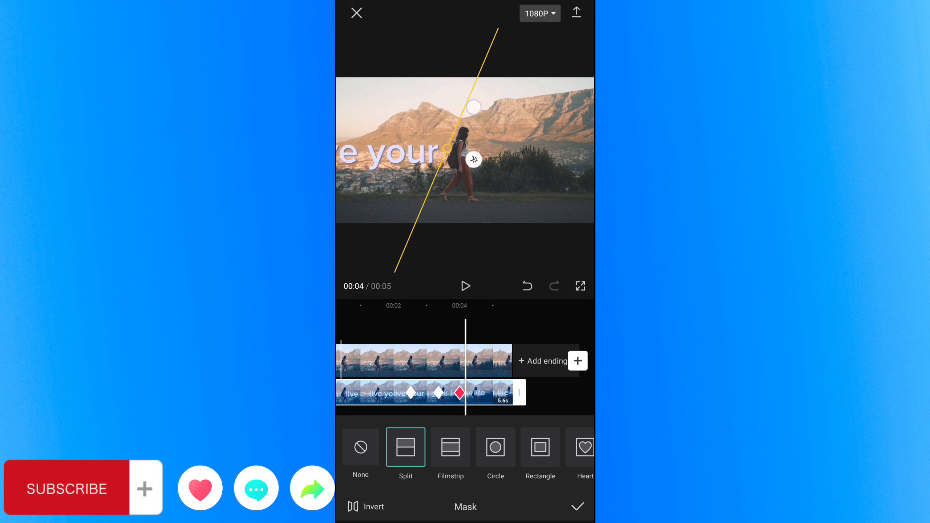
pyautogui.moveTo(473, 107); pyautogui.dragTo(478, 105)
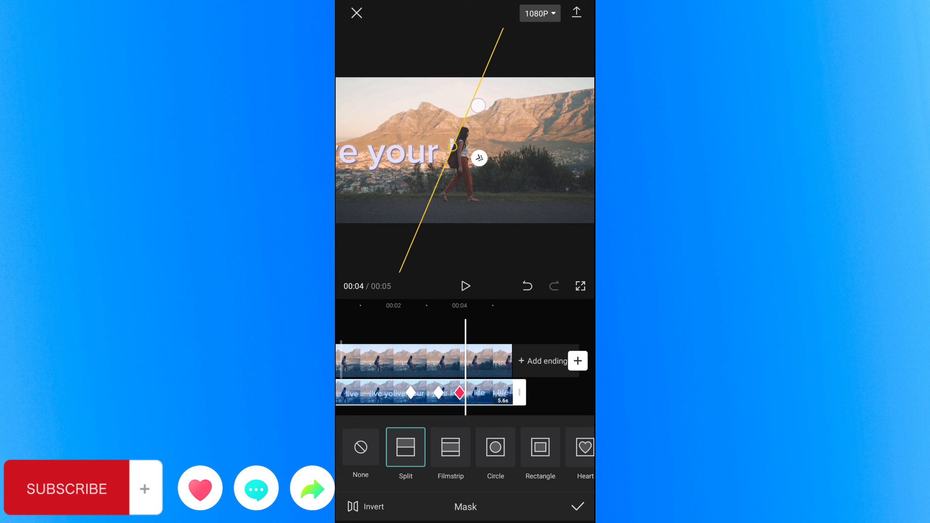
# - Track her at later frames and lower the split line near 00:04 onto her back
pyautogui.moveTo(572, 394); pyautogui.dragTo(561, 396)
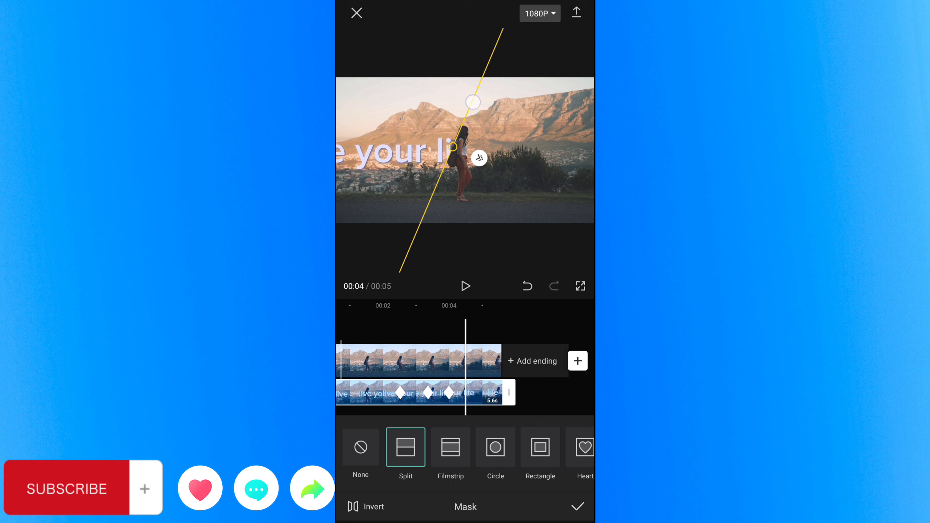
pyautogui.moveTo(472, 102); pyautogui.dragTo(476, 101)
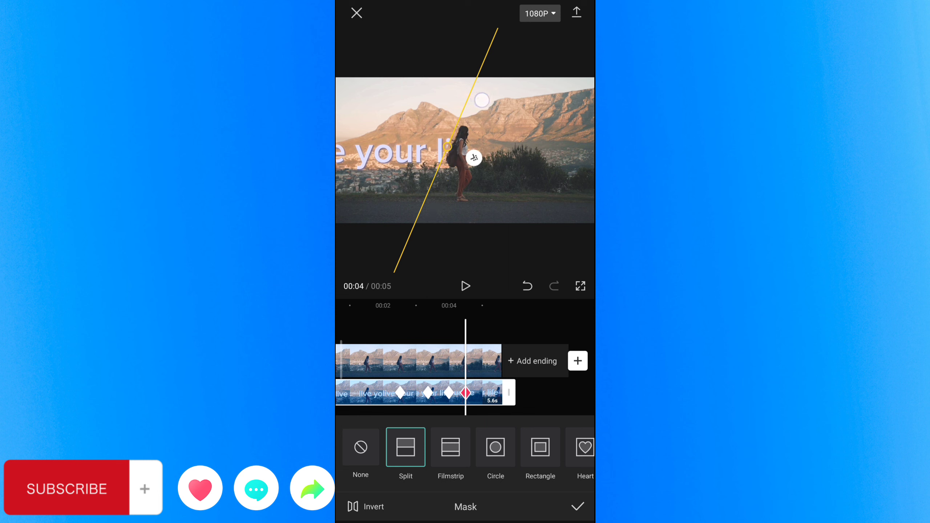
pyautogui.moveTo(482, 100); pyautogui.dragTo(476, 104)
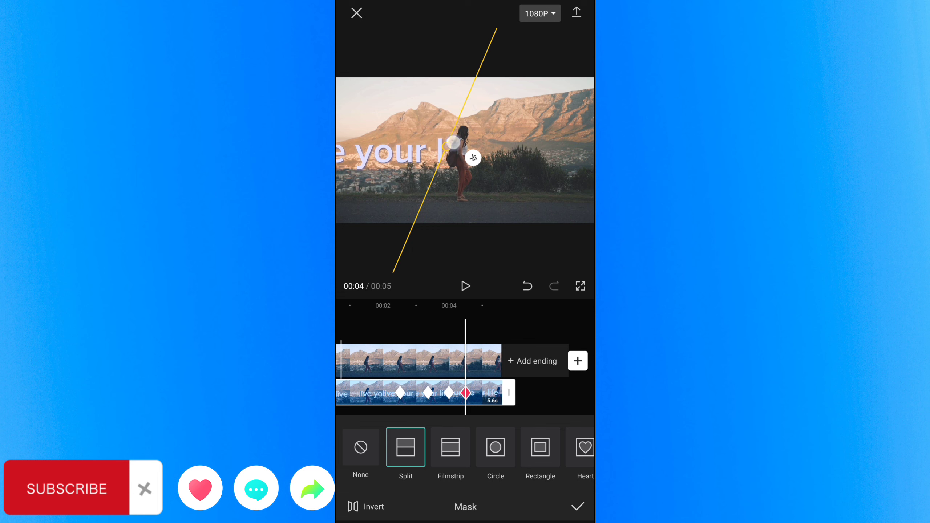
pyautogui.moveTo(447, 160); pyautogui.dragTo(445, 168)
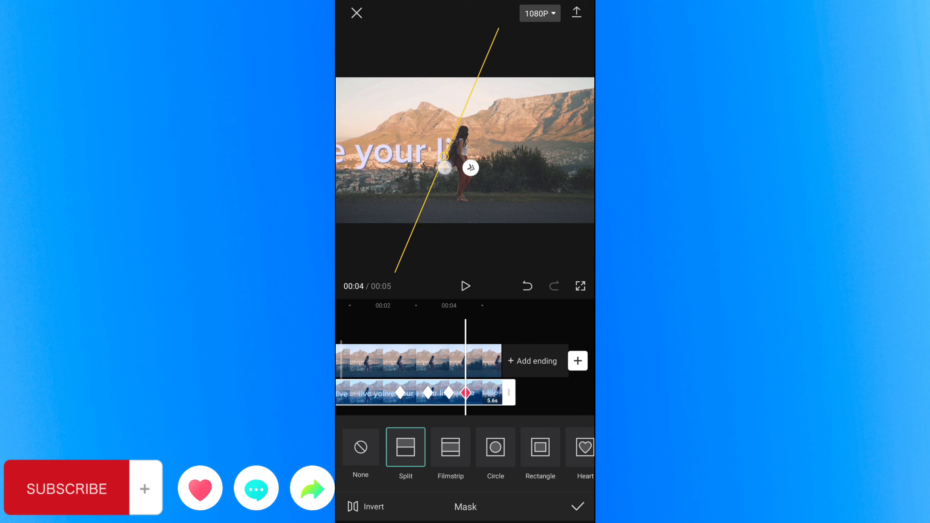
pyautogui.moveTo(563, 392); pyautogui.dragTo(543, 399)
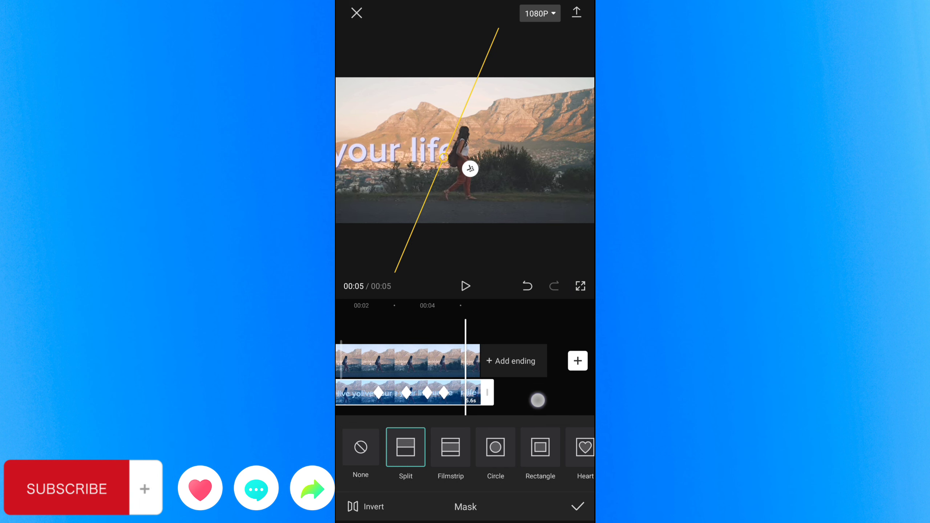
# - Add a 00:04 keyframe with the split line shifted right onto her back, reaching the clip end
pyautogui.moveTo(544, 401); pyautogui.dragTo(544, 399)
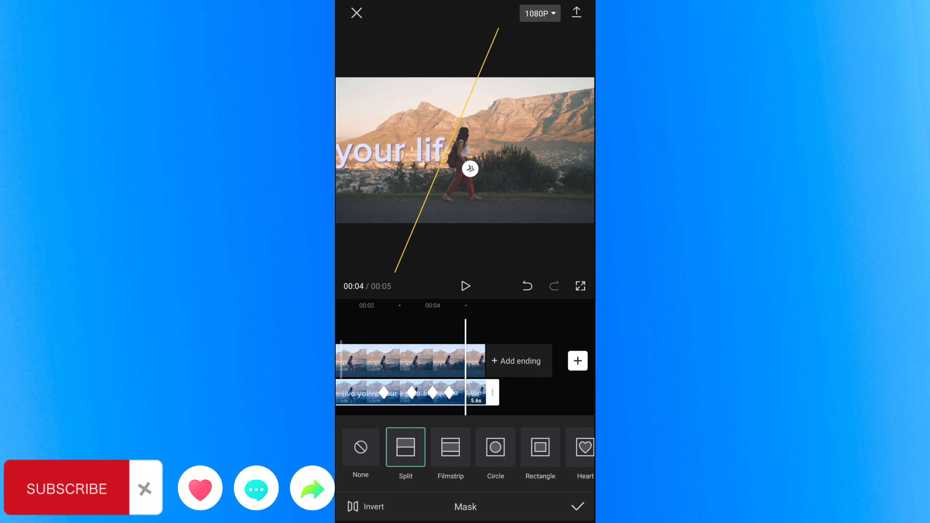
pyautogui.moveTo(470, 104); pyautogui.dragTo(474, 103)
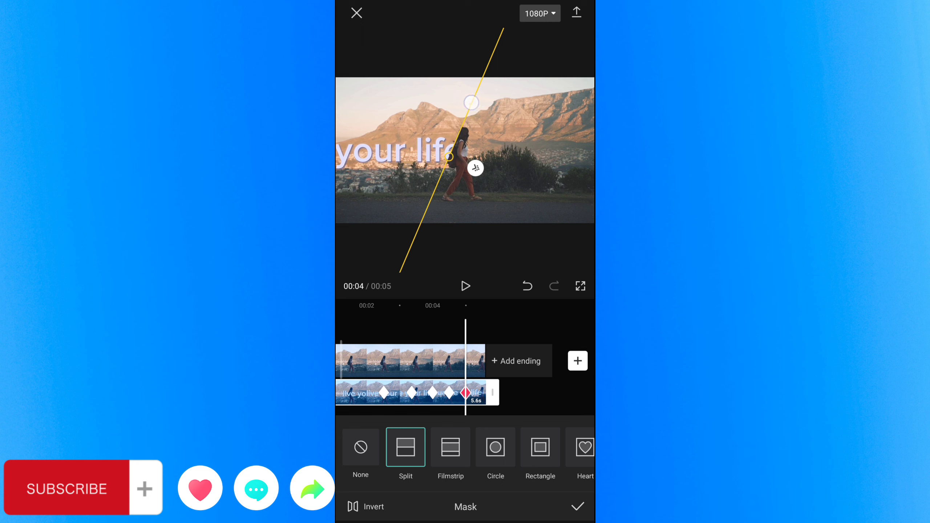
pyautogui.moveTo(557, 398); pyautogui.dragTo(532, 401)
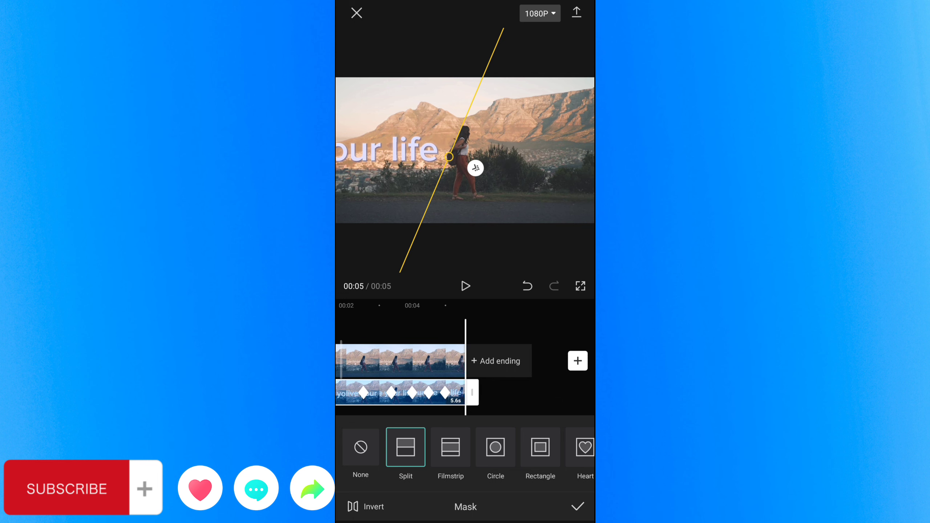
# - Preview the masked video from the start and close the Mask panel
pyautogui.moveTo(403, 394); pyautogui.dragTo(567, 394)
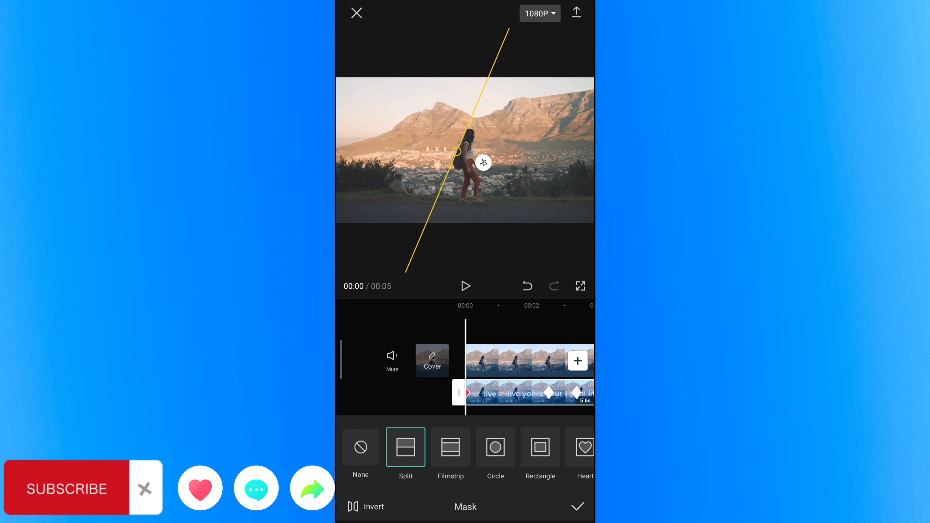
pyautogui.click(462, 283)
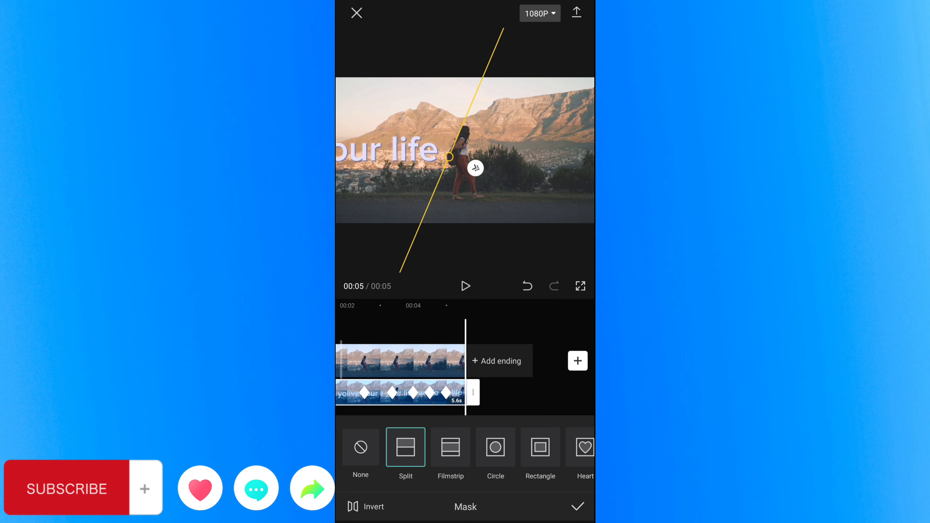
pyautogui.click(577, 507)
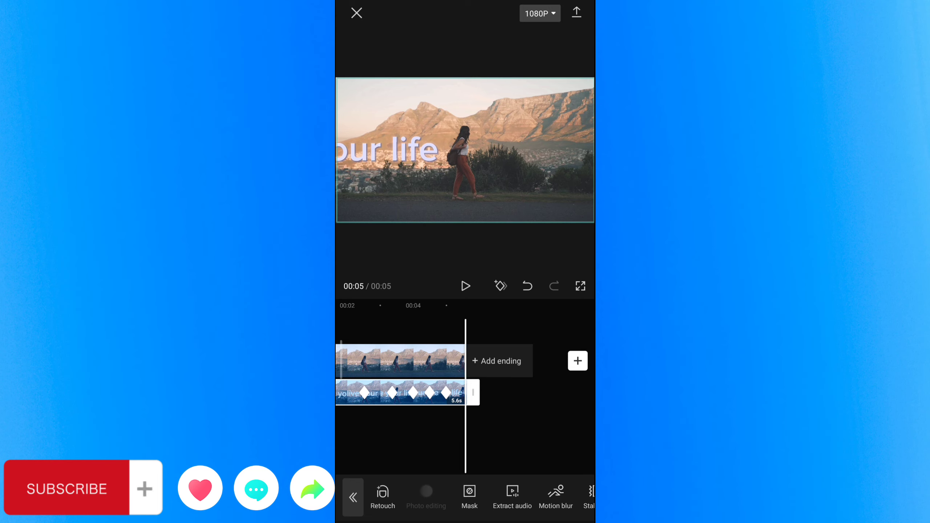
# - Play the masked title from 00:00, return to the start, and reopen the Mask options
pyautogui.hscroll(-10, 465, 373)
pyautogui.click(466, 286)
pyautogui.moveTo(439, 429)
pyautogui.mouseDown()
pyautogui.moveTo(581, 430)
pyautogui.moveTo(529, 427)
pyautogui.moveTo(558, 431)
pyautogui.moveTo(539, 439)
pyautogui.mouseUp()
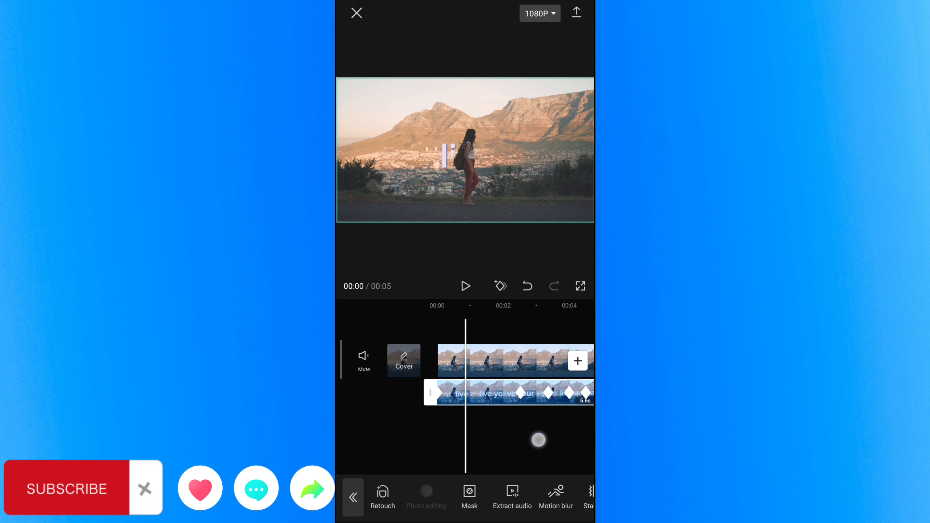
pyautogui.moveTo(540, 438); pyautogui.dragTo(551, 443)
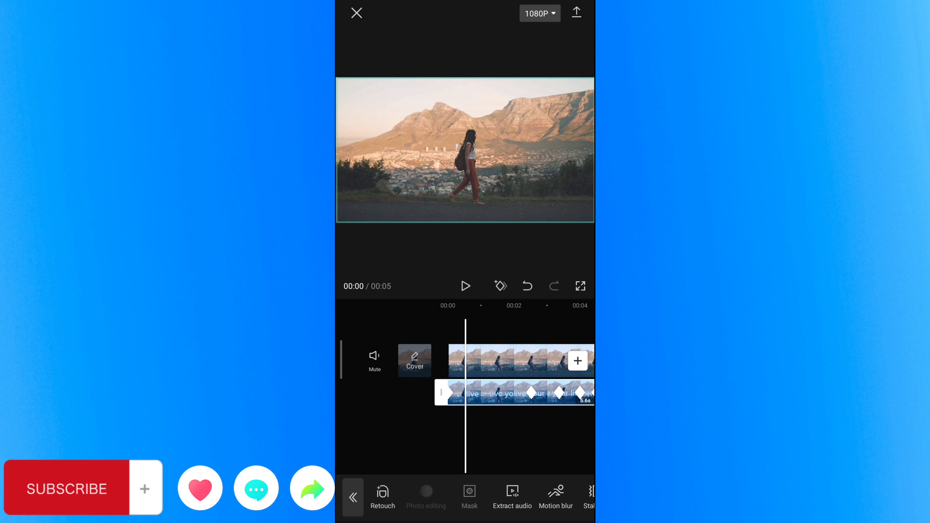
pyautogui.click(470, 496)
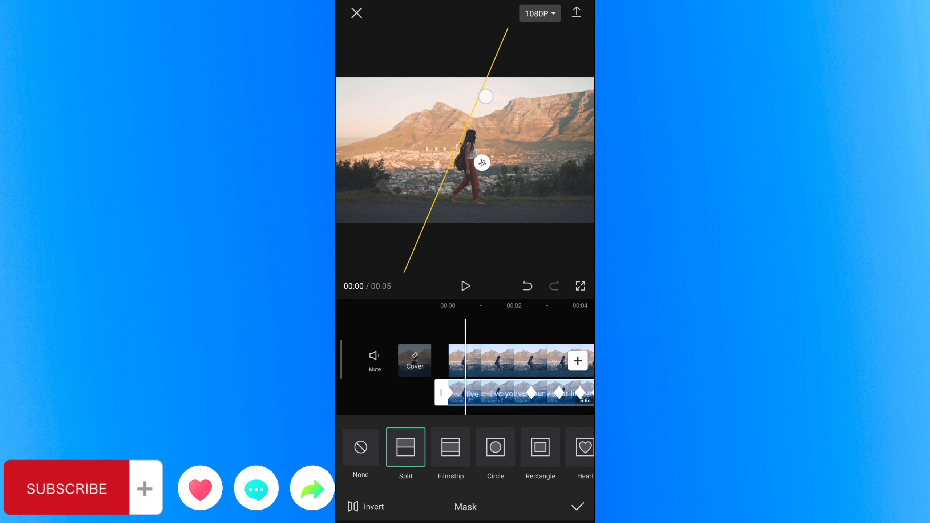
# - Keyframe the split line on the woman at 00:00, 1 second, and where 'live' appears
pyautogui.moveTo(491, 96); pyautogui.dragTo(492, 92)
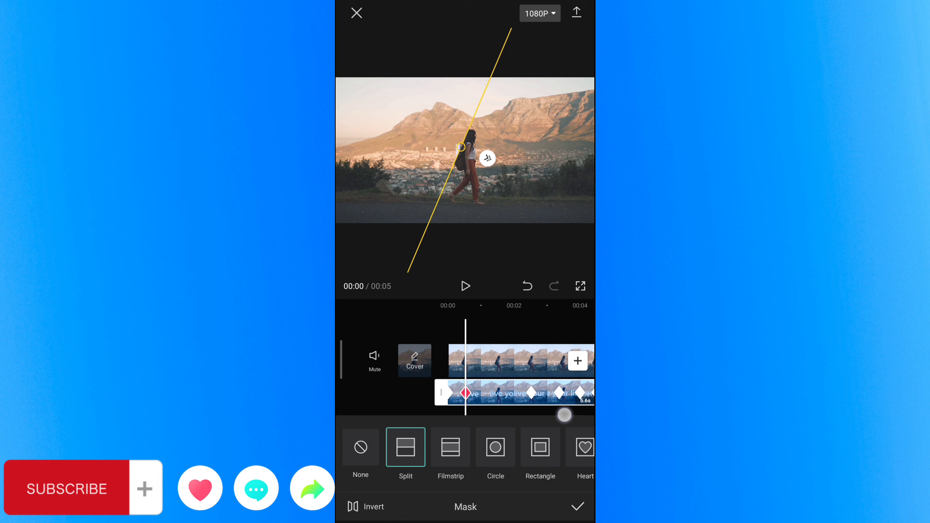
pyautogui.moveTo(564, 415); pyautogui.dragTo(530, 415)
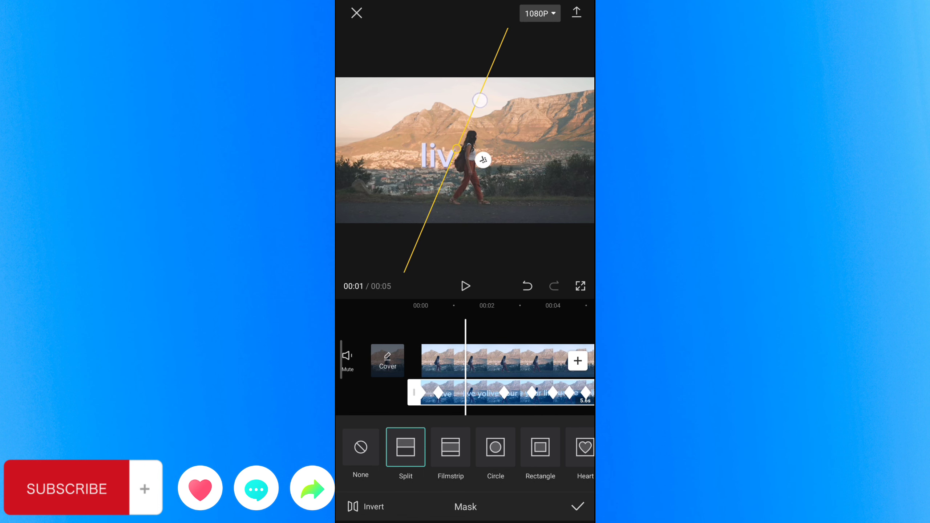
pyautogui.moveTo(457, 148); pyautogui.dragTo(460, 144)
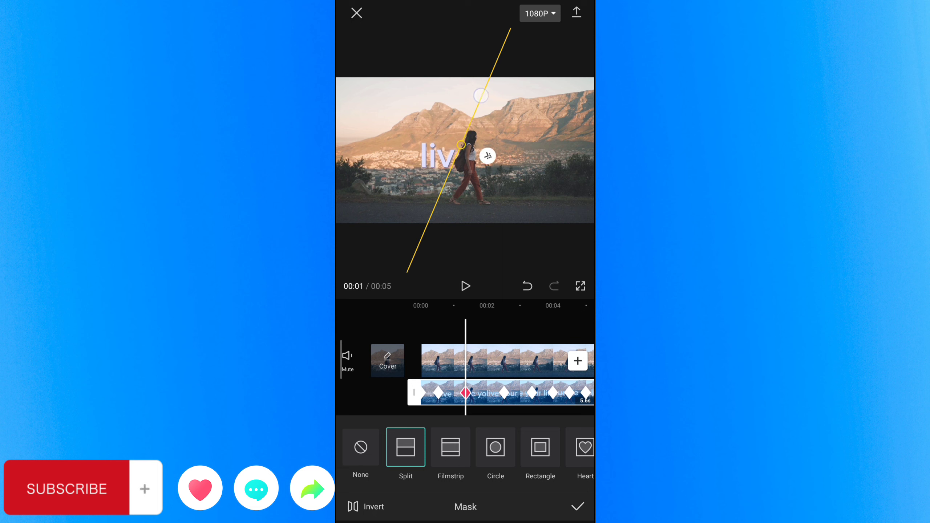
pyautogui.moveTo(559, 410); pyautogui.dragTo(540, 410)
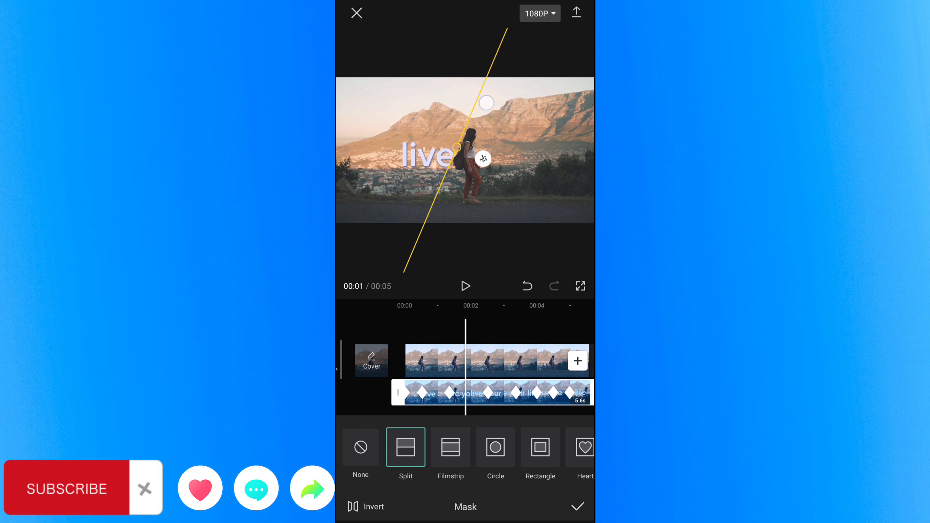
pyautogui.moveTo(457, 147); pyautogui.dragTo(460, 142)
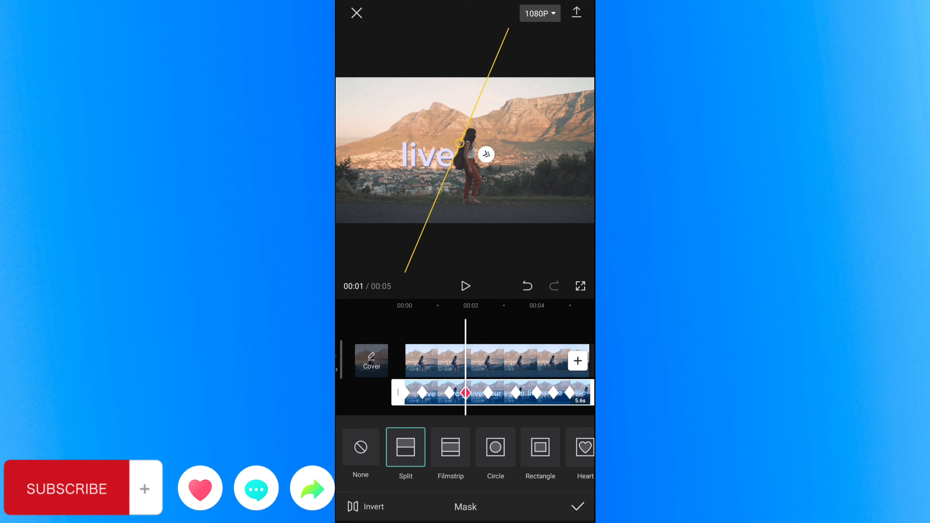
pyautogui.moveTo(552, 408); pyautogui.dragTo(541, 409)
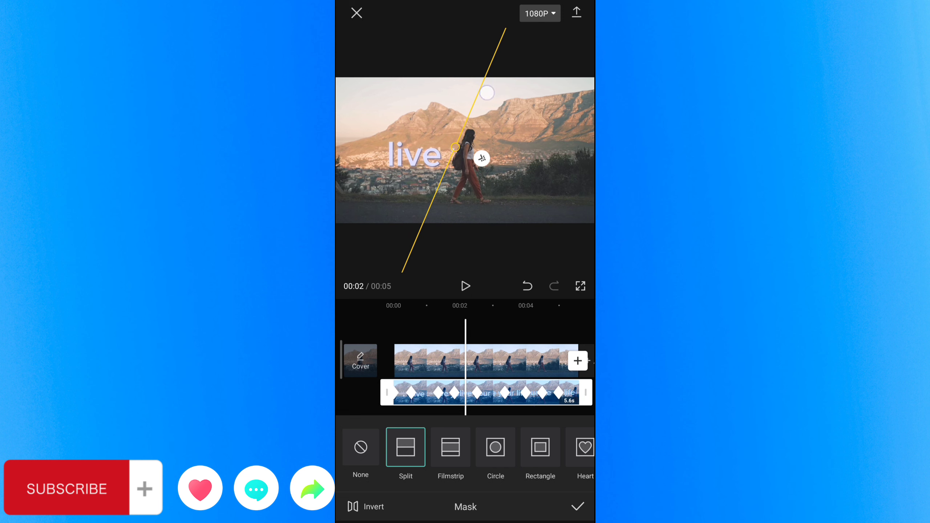
# - Add keyframes between 00:02 and 00:03, realigning the split line with the woman's back
pyautogui.moveTo(455, 146); pyautogui.dragTo(454, 154)
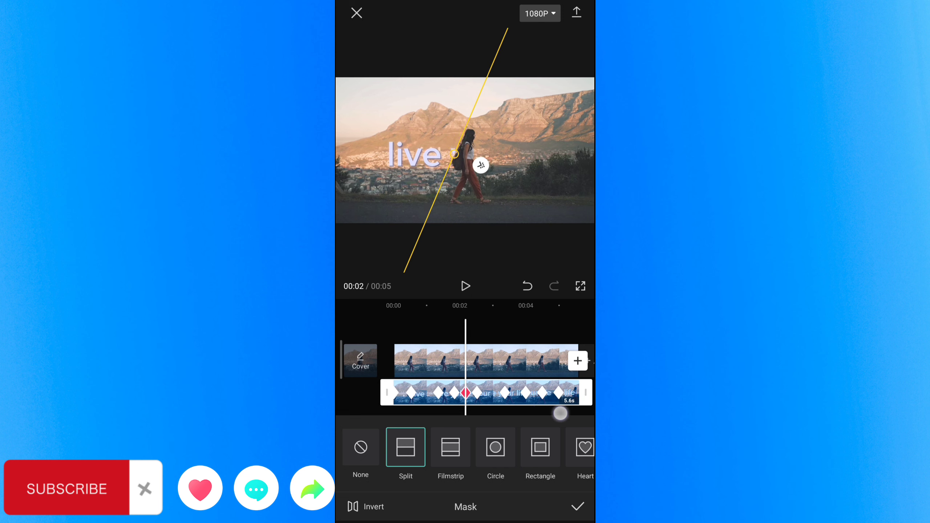
pyautogui.moveTo(560, 413); pyautogui.dragTo(548, 413)
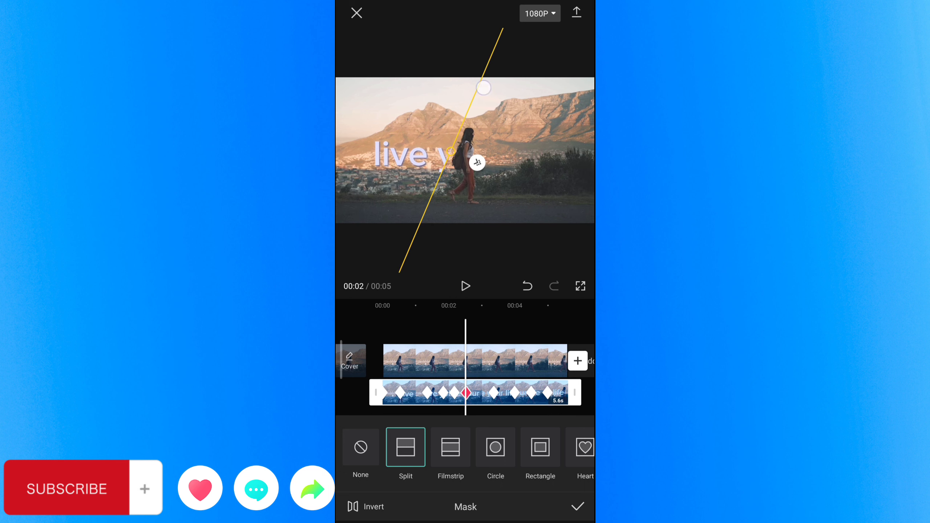
pyautogui.moveTo(451, 151); pyautogui.dragTo(458, 146)
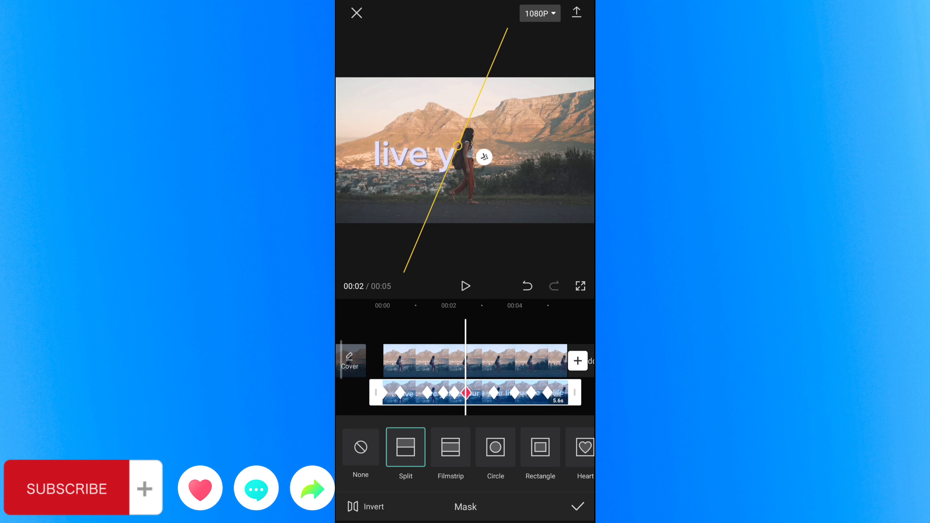
pyautogui.moveTo(550, 412); pyautogui.dragTo(539, 410)
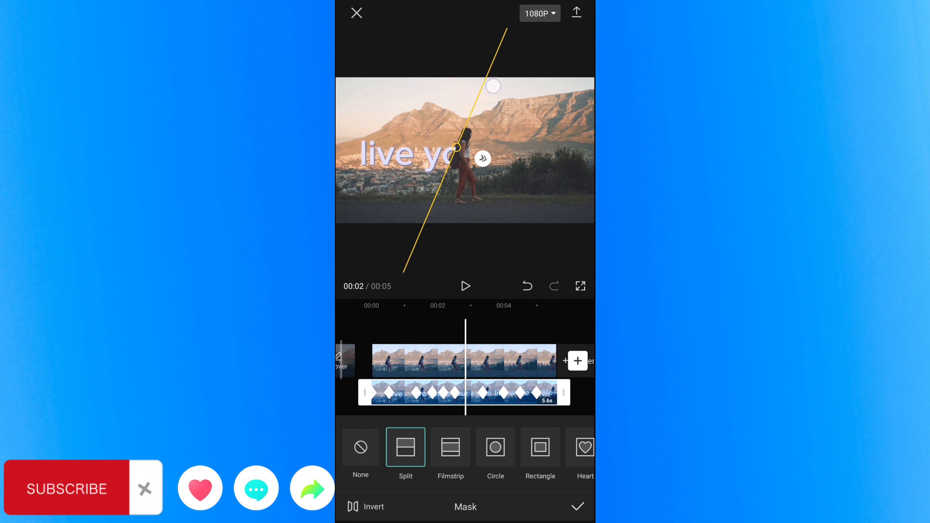
pyautogui.moveTo(456, 147); pyautogui.dragTo(451, 153)
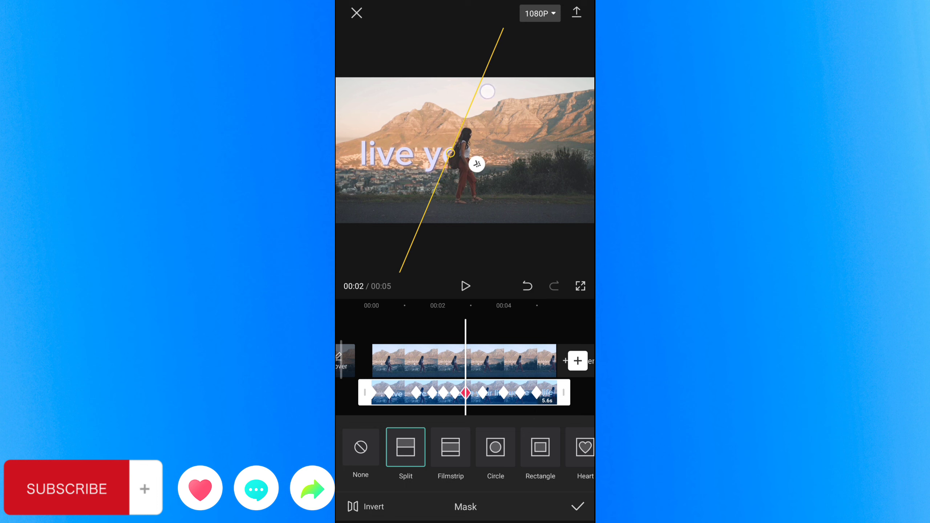
pyautogui.moveTo(487, 91); pyautogui.dragTo(489, 92)
pyautogui.moveTo(549, 412); pyautogui.dragTo(519, 421)
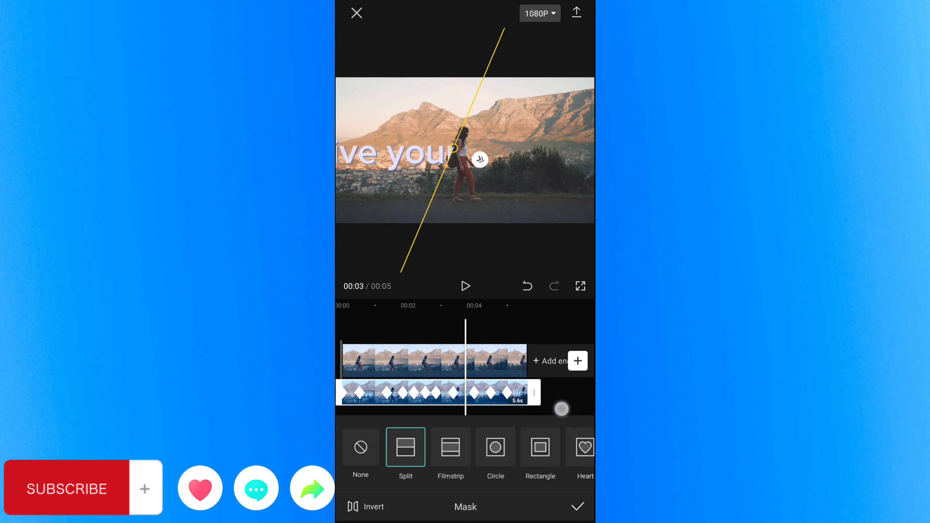
# - At the 00:03 keyframe, move the split line left so 'live your' hides behind her
pyautogui.moveTo(564, 407)
pyautogui.mouseDown()
pyautogui.moveTo(588, 407)
pyautogui.moveTo(566, 403)
pyautogui.mouseUp()
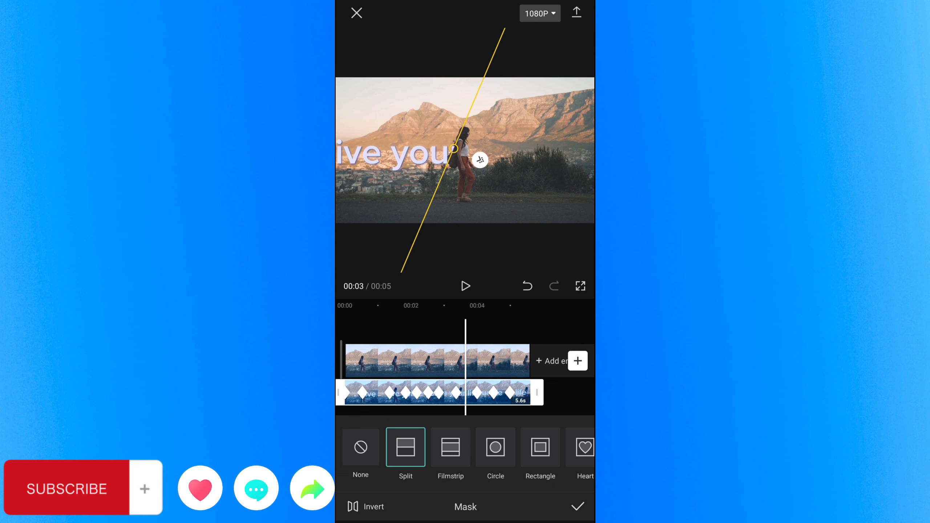
pyautogui.moveTo(491, 89); pyautogui.dragTo(481, 99)
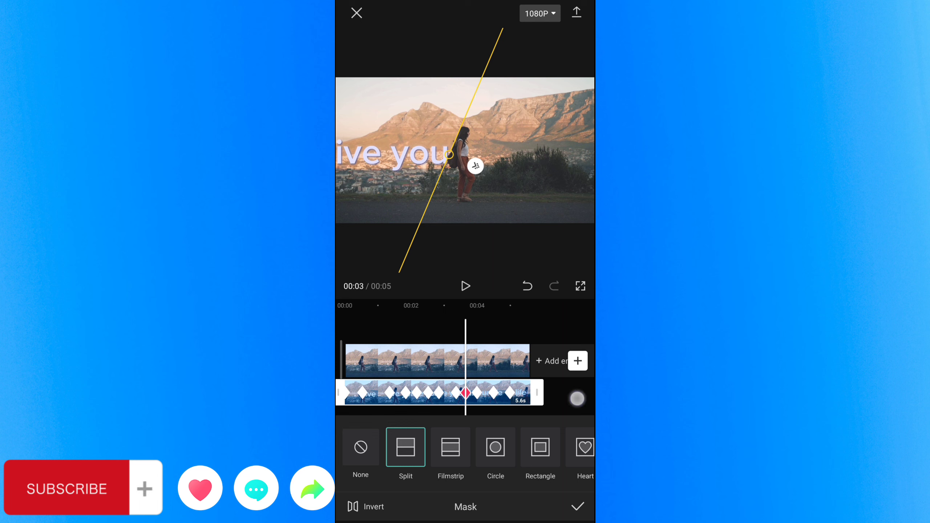
pyautogui.moveTo(577, 398); pyautogui.dragTo(477, 407)
# - Close the Mask panel and play the finished video from the start
pyautogui.click(577, 507)
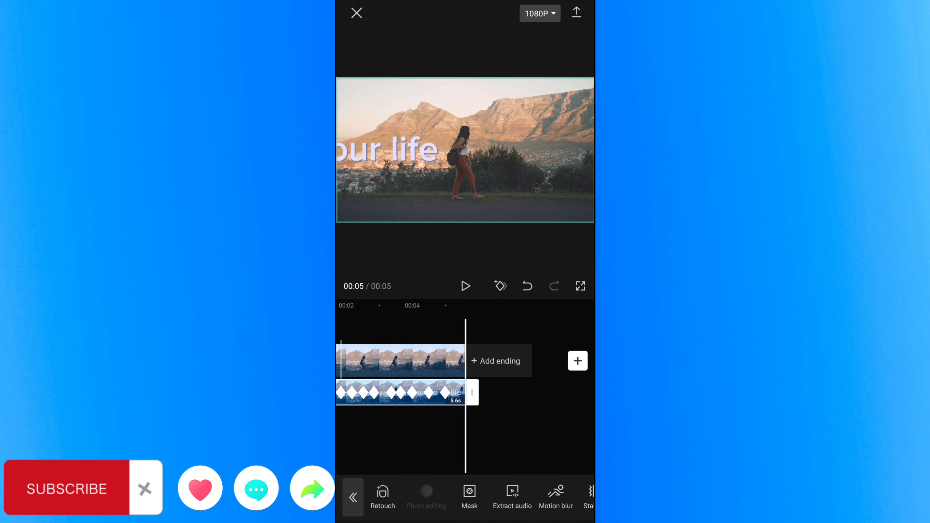
pyautogui.click(465, 286)
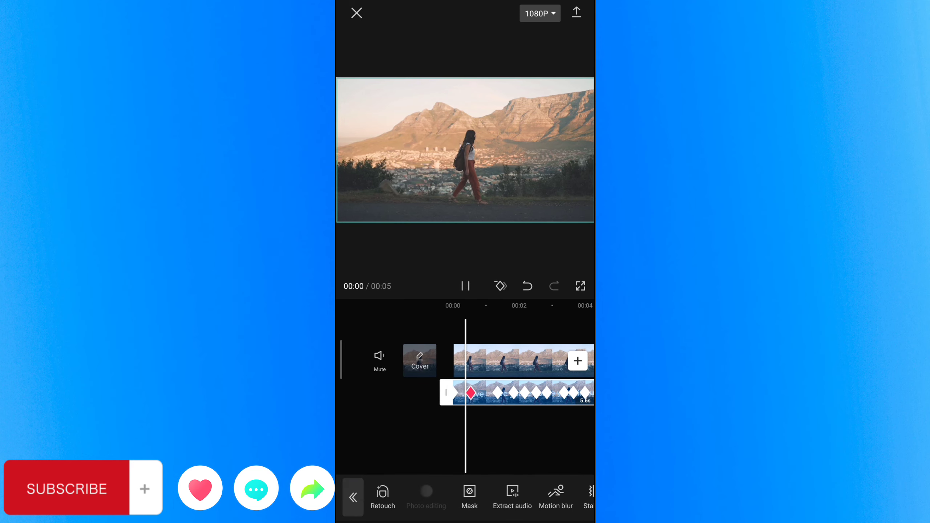